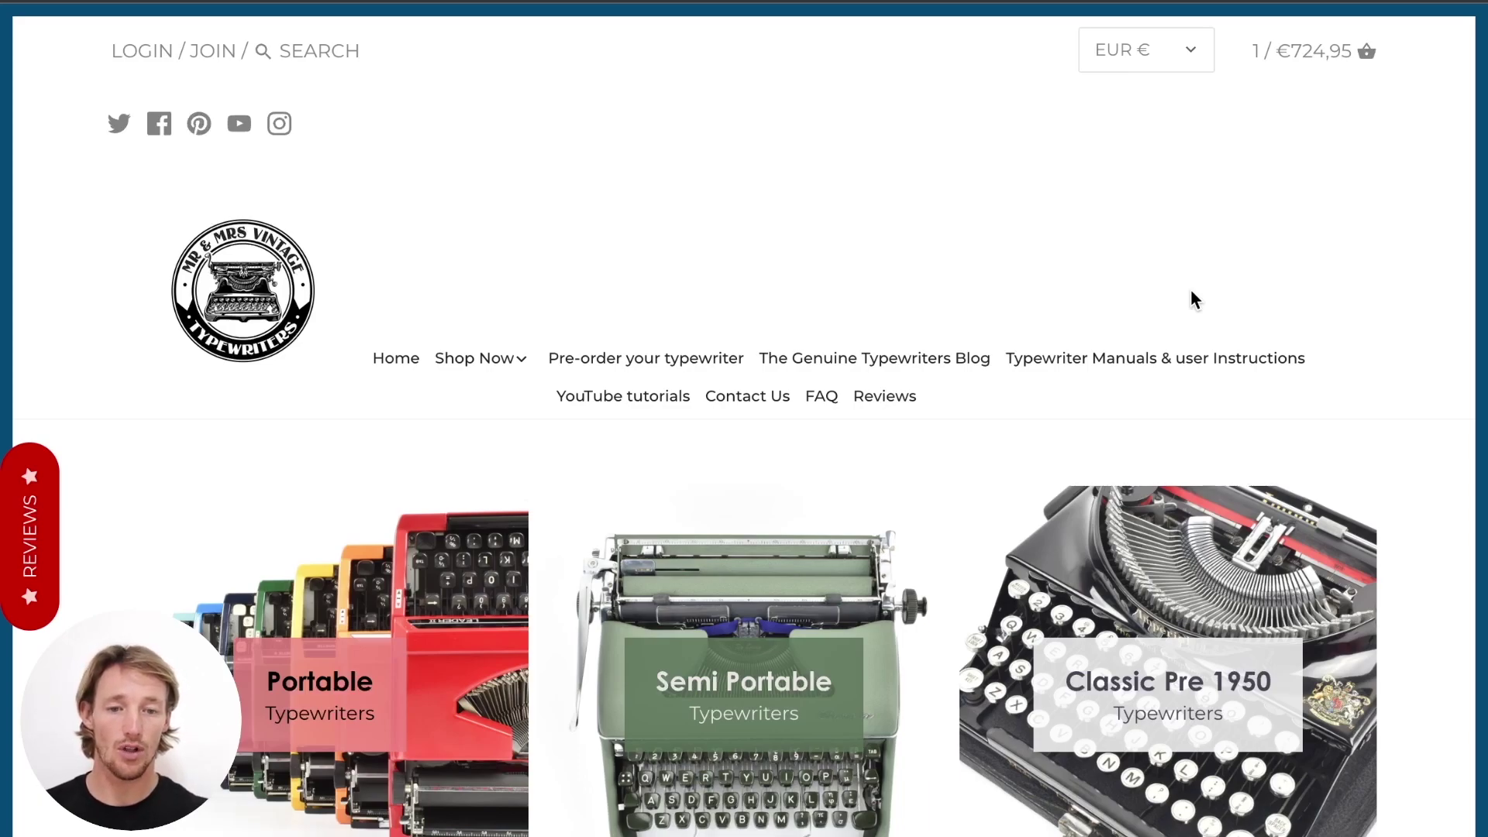
Step: Scroll the Mr & Mrs Vintage Typewriters homepage down to the Portable, Semi Portable and Classic Pre 1950 tiles
scroll(1209, 287, down, 3)
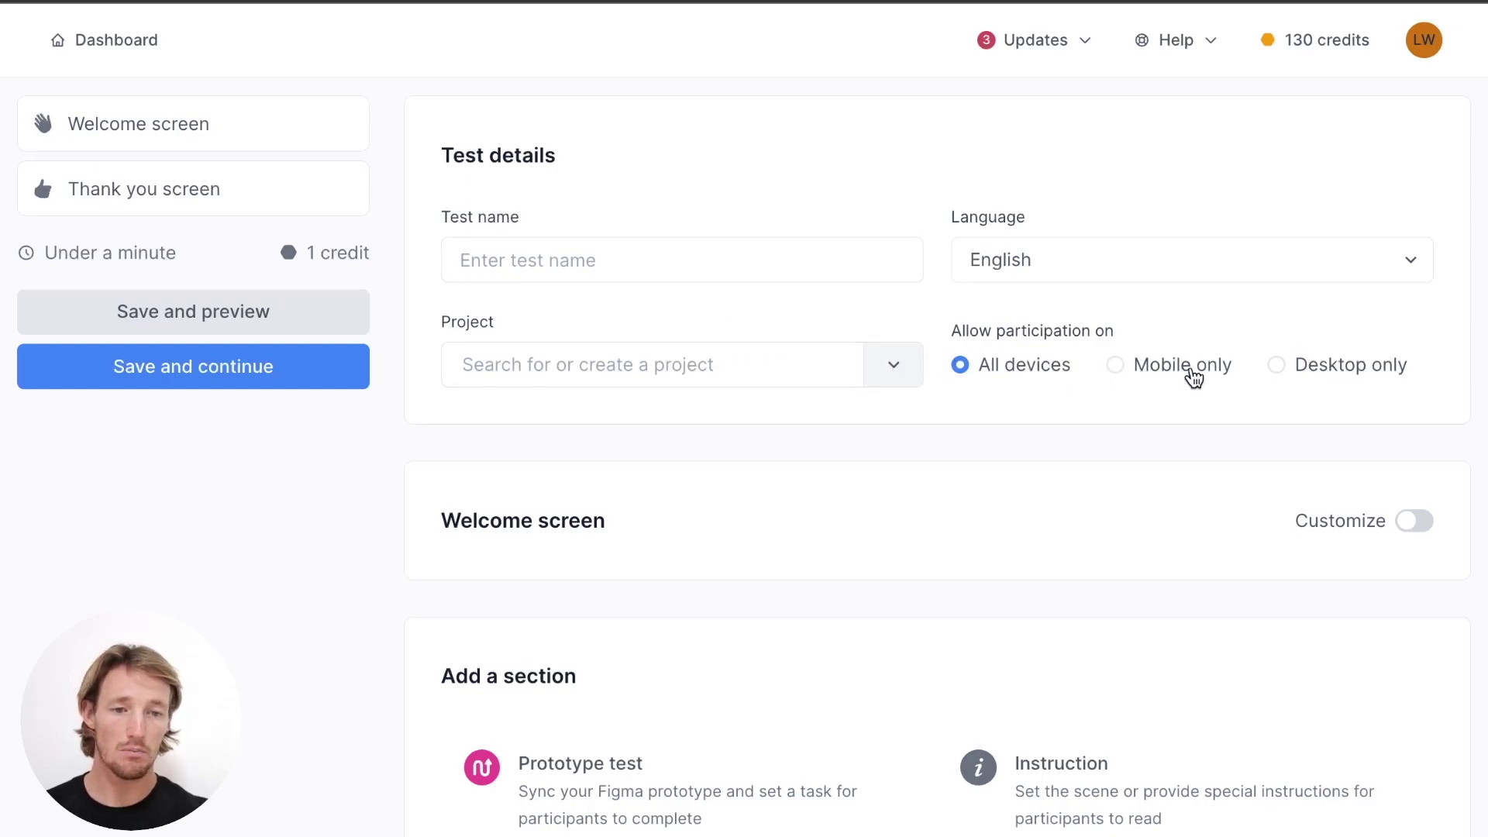
Step: Add a Navigation test section to the new test and begin uploading screenshot designs
scroll(1116, 554, down, 5)
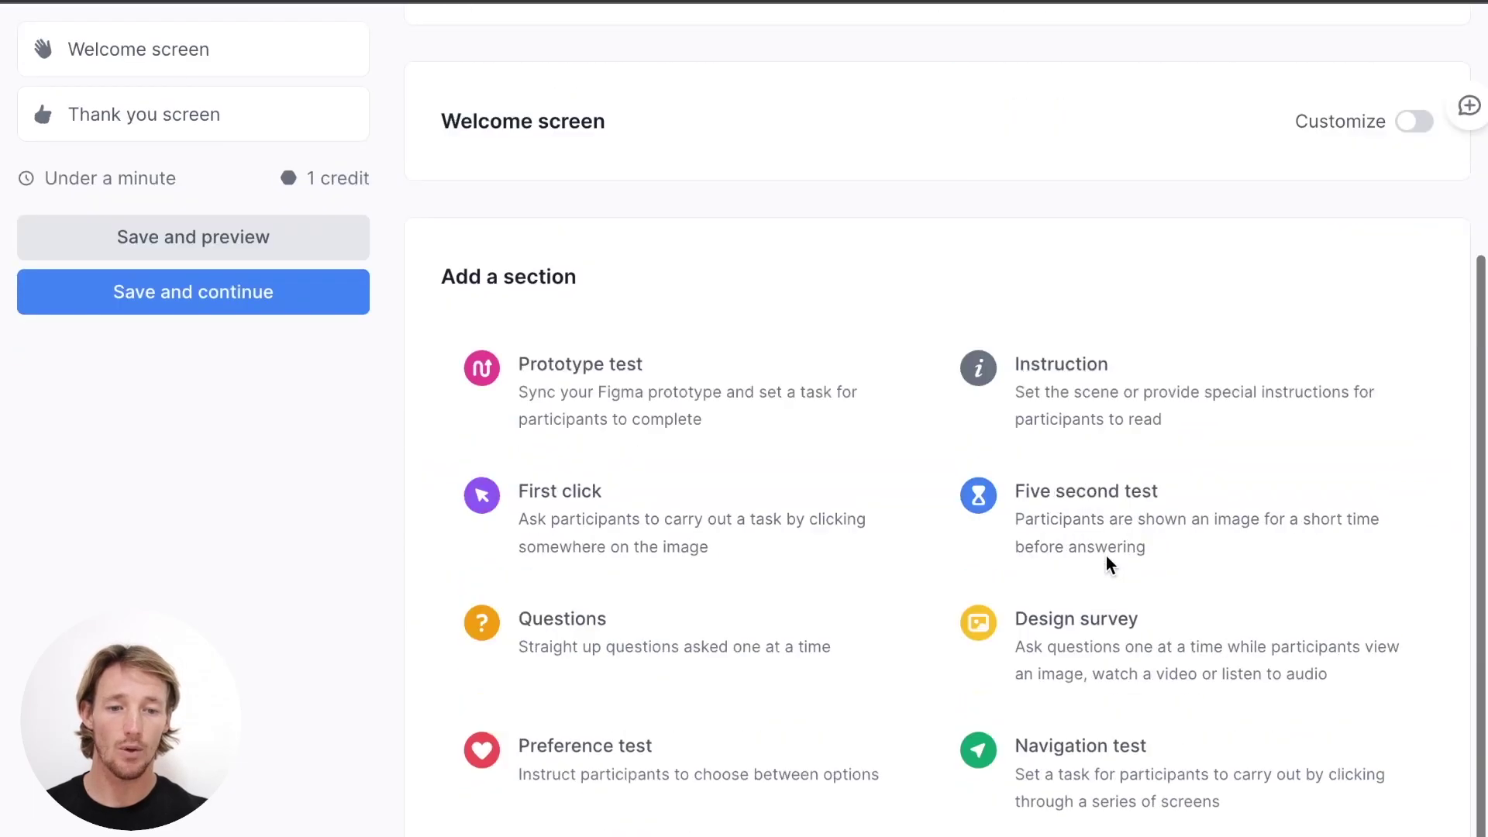
scroll(1110, 563, down, 2)
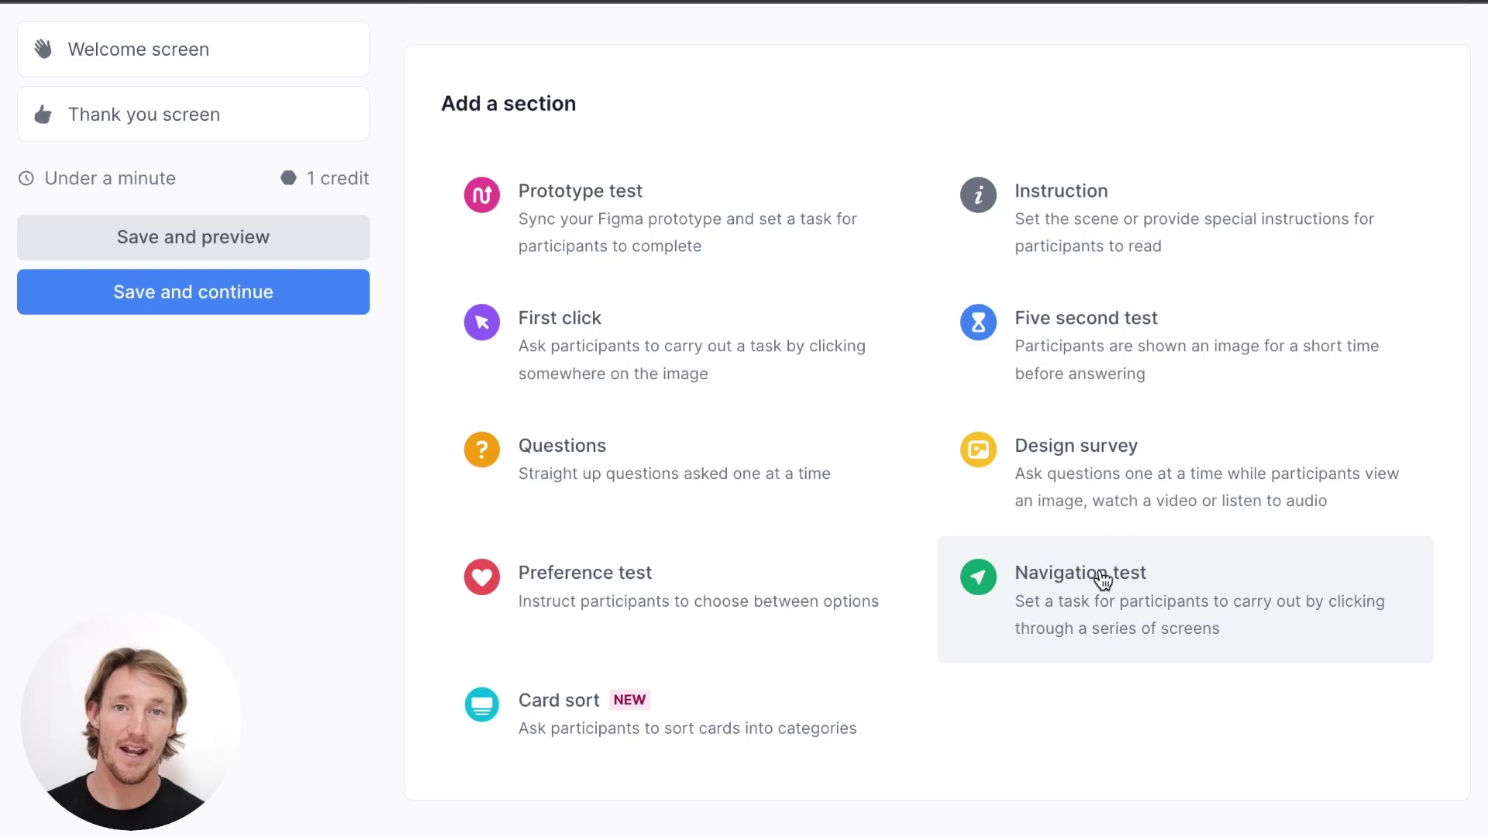
click(1101, 577)
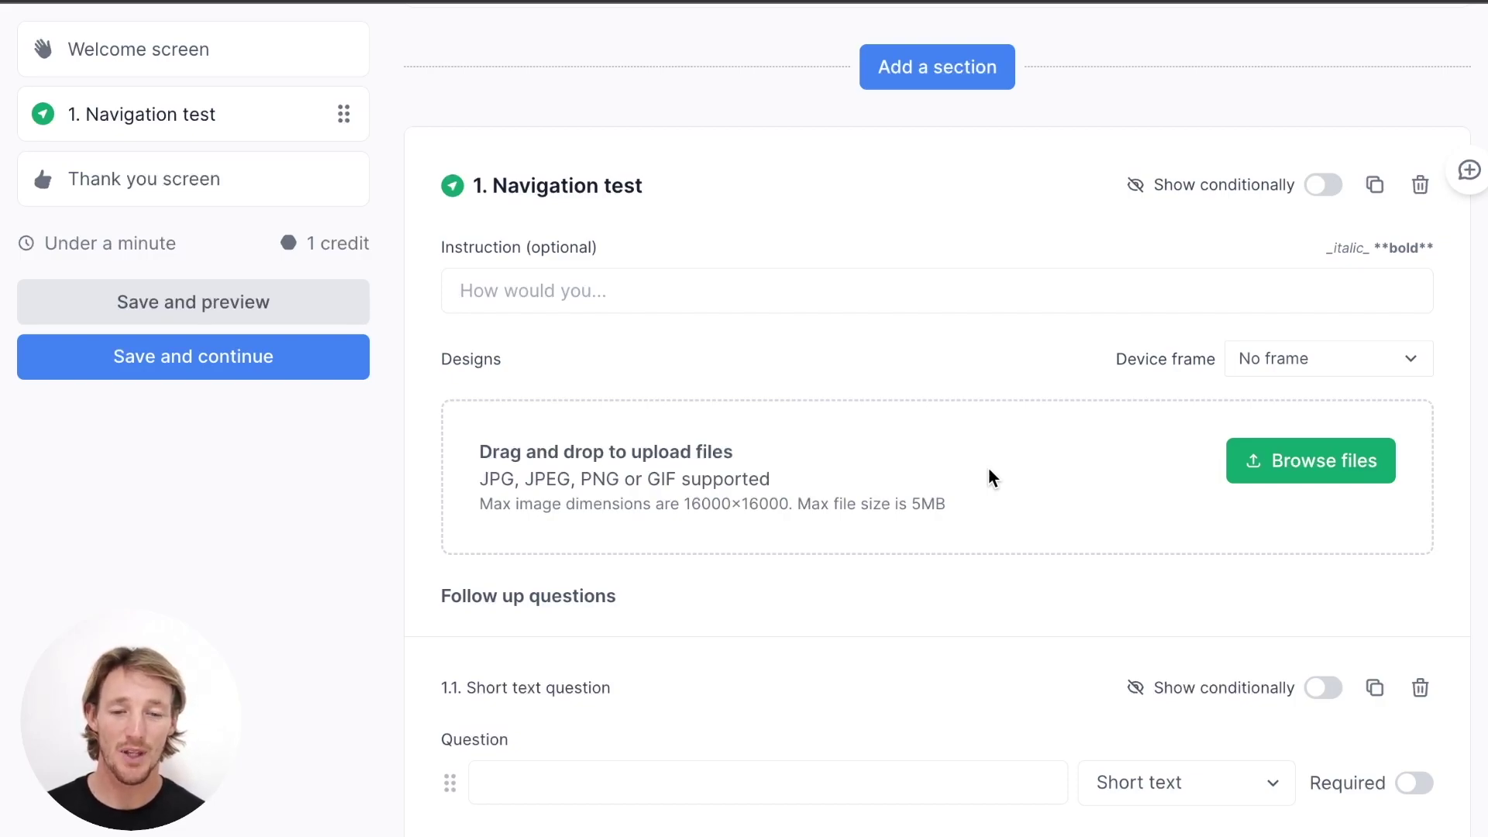
click(1309, 460)
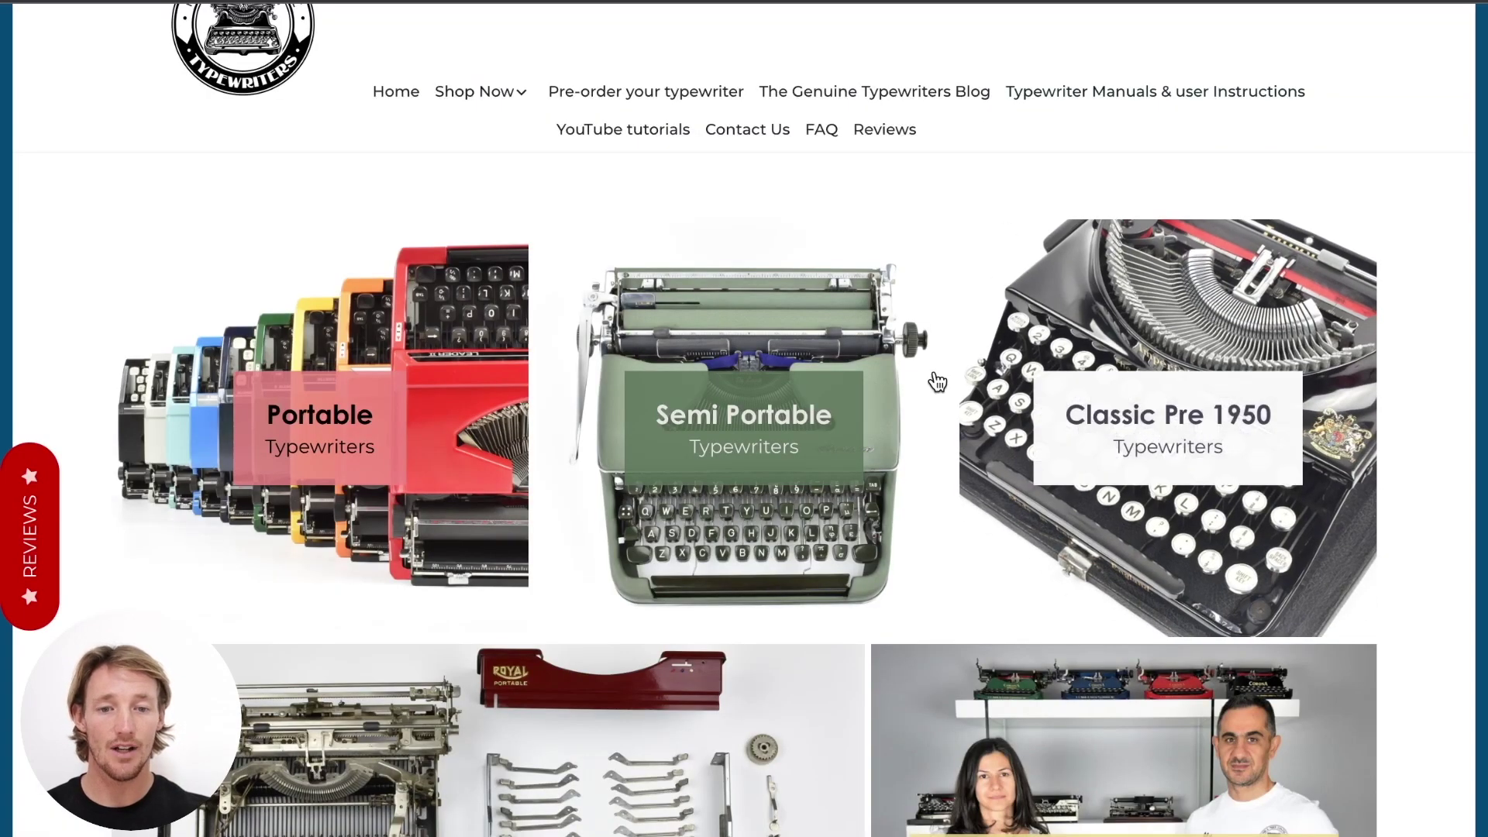
Step: Browse the shop homepage and open the Classic Pre 1950 typewriter collection
scroll(1199, 360, up, 1)
scroll(1193, 63, up, 3)
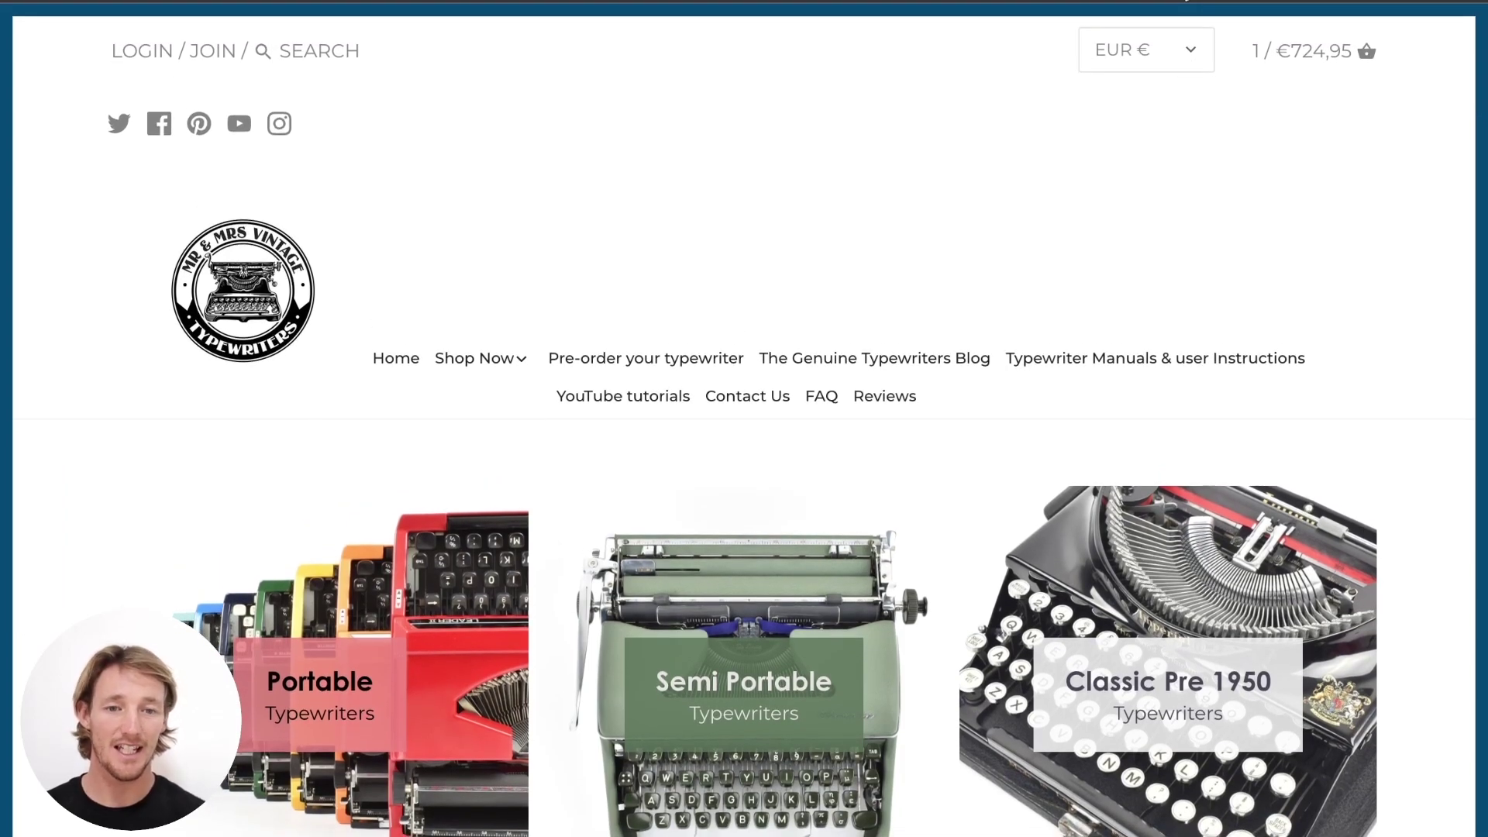
scroll(744, 418, down, 20)
scroll(744, 419, down, 20)
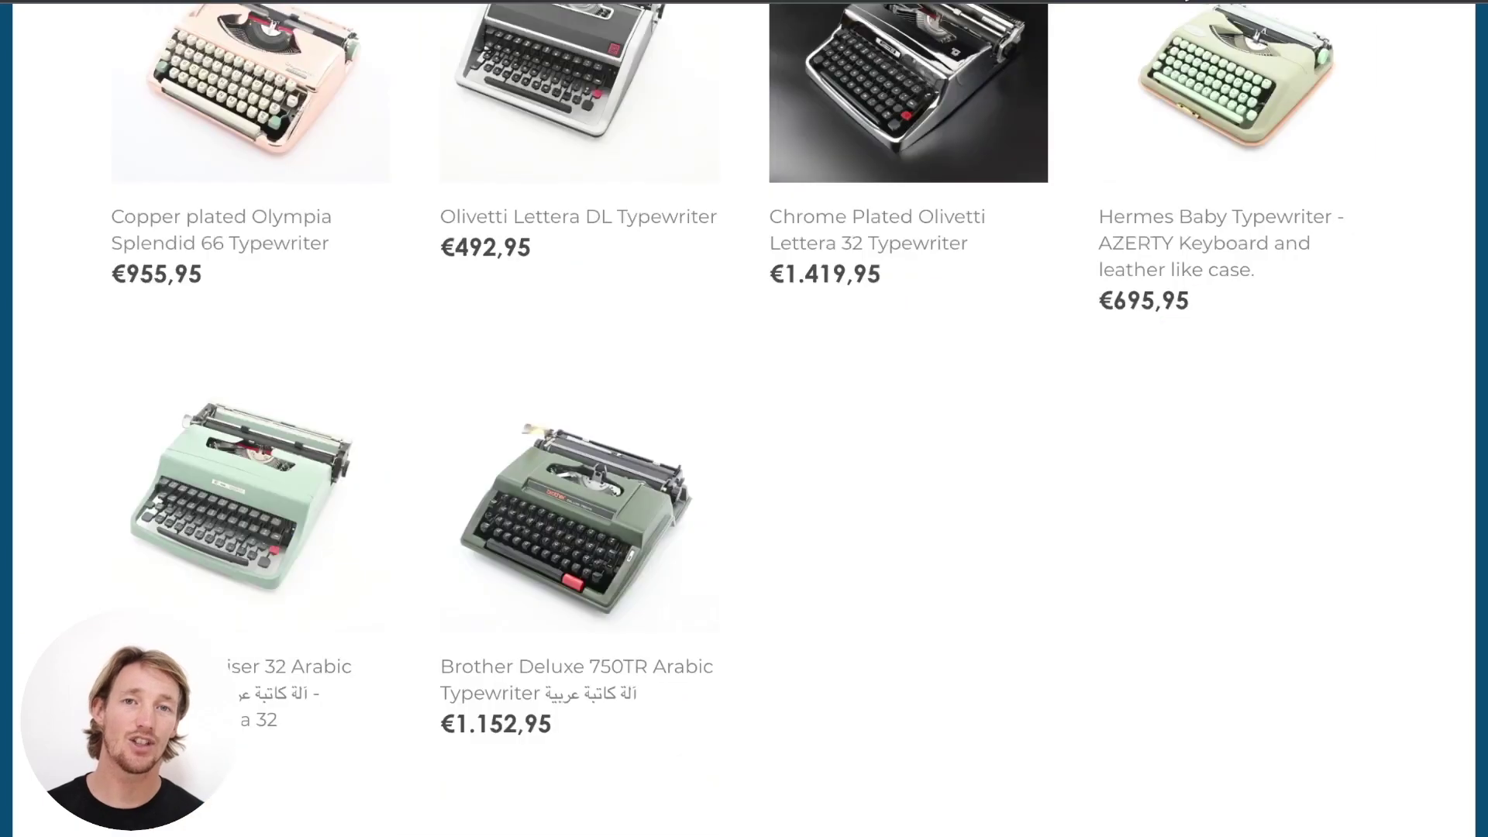
scroll(743, 418, down, 8)
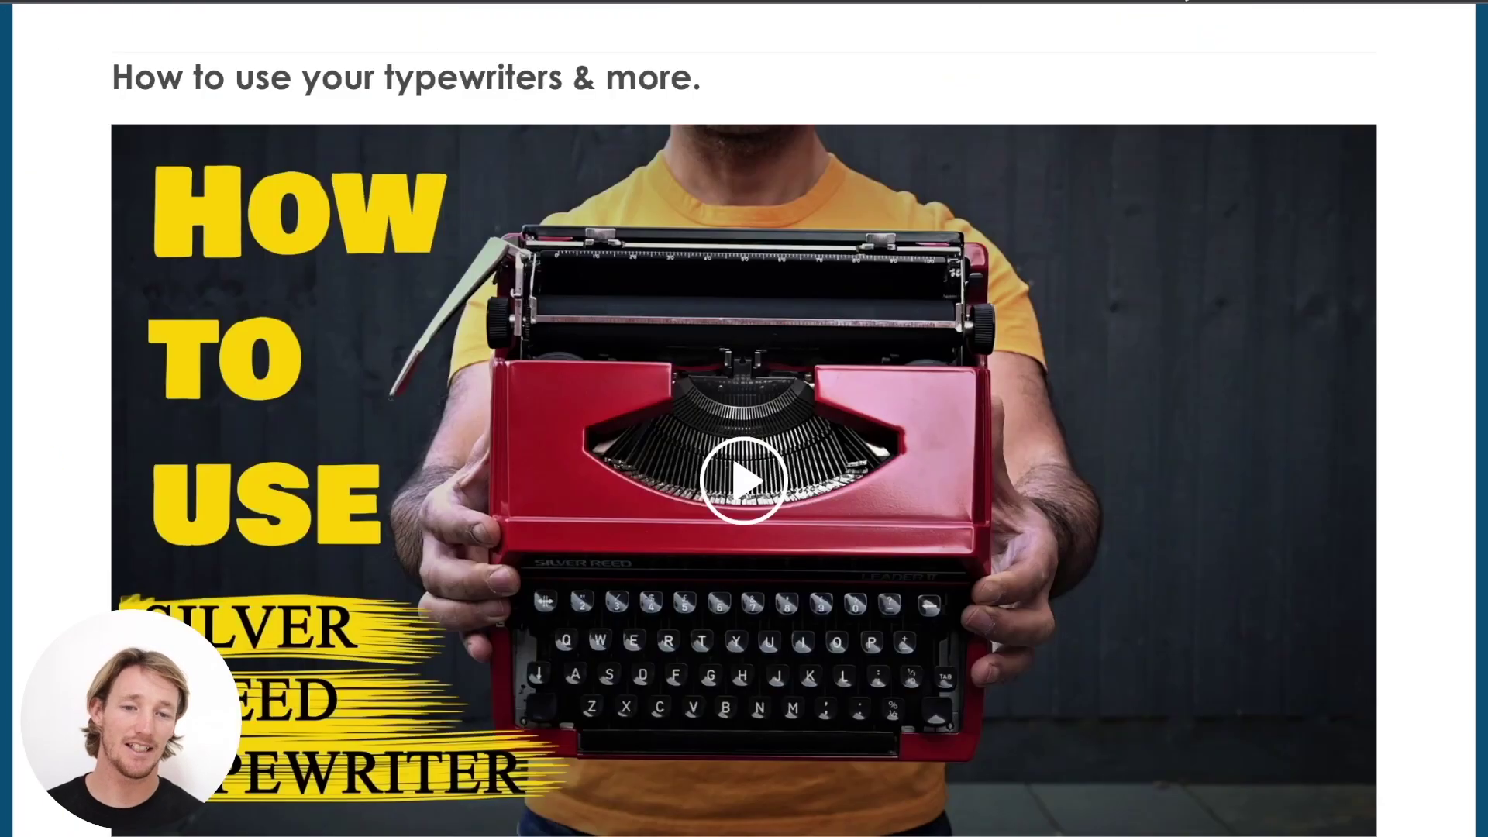
scroll(744, 419, down, 20)
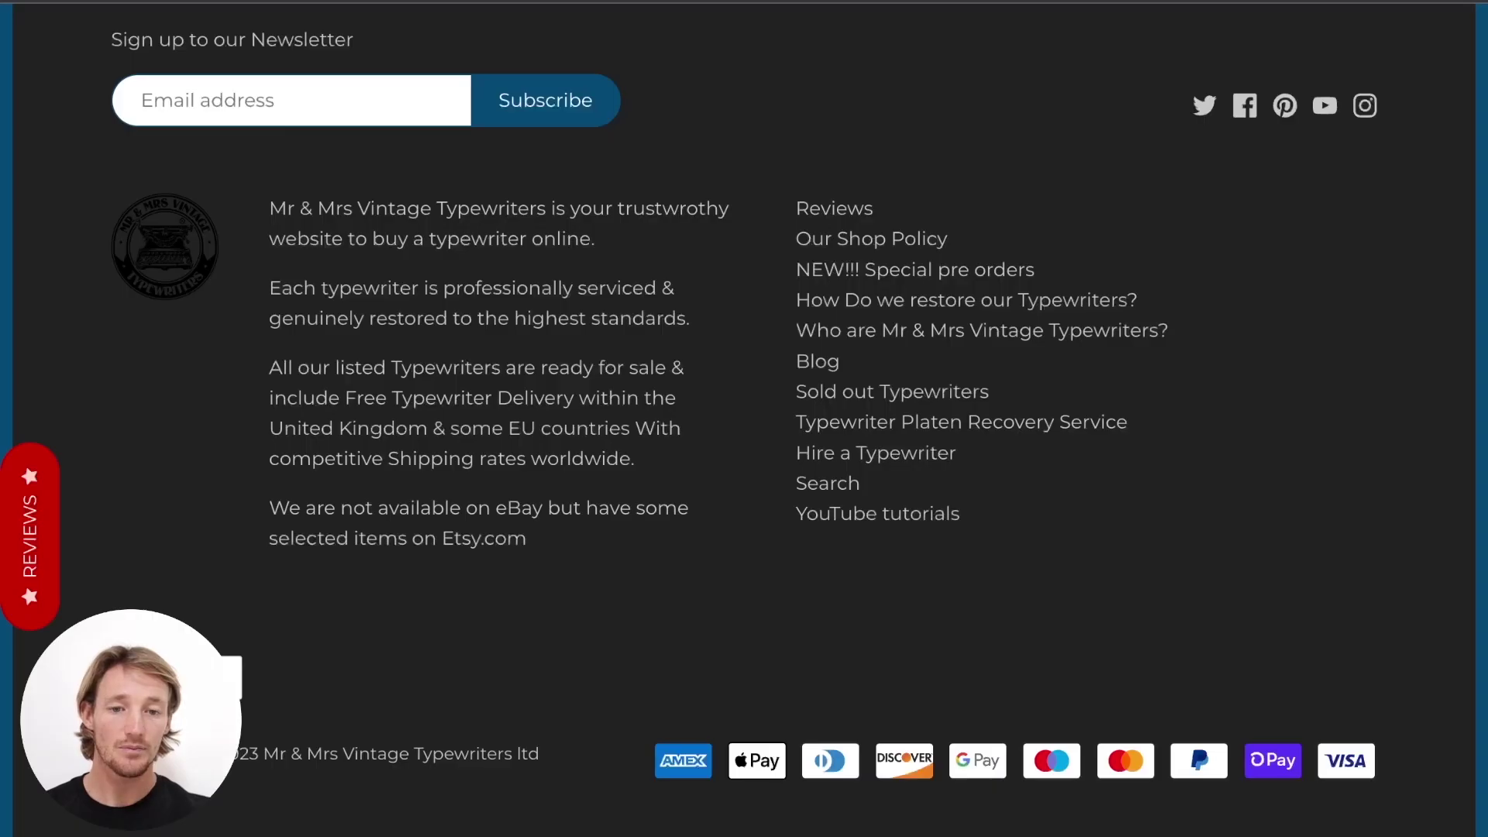
scroll(905, 331, up, 20)
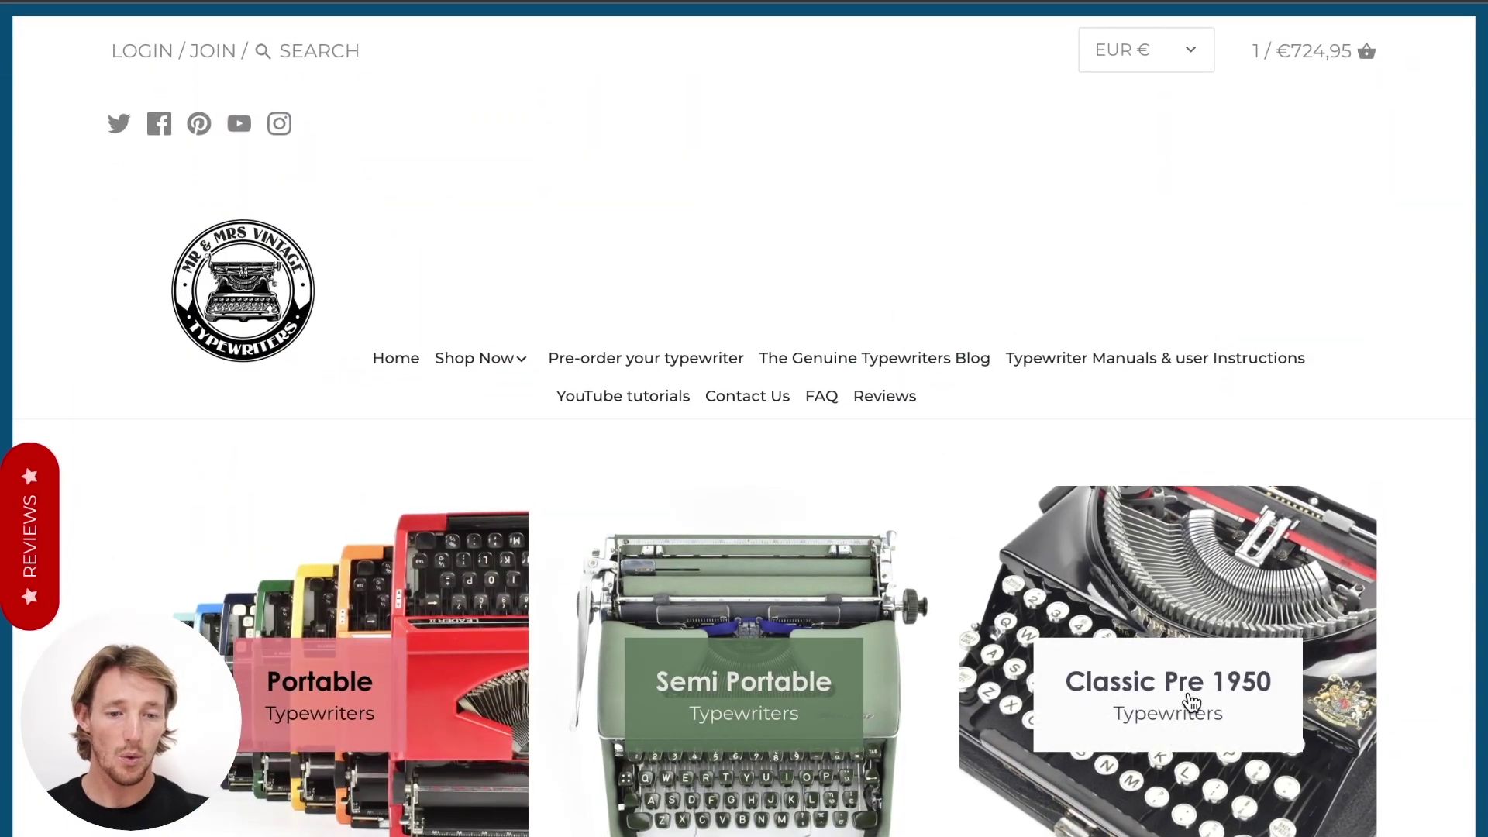
click(1193, 491)
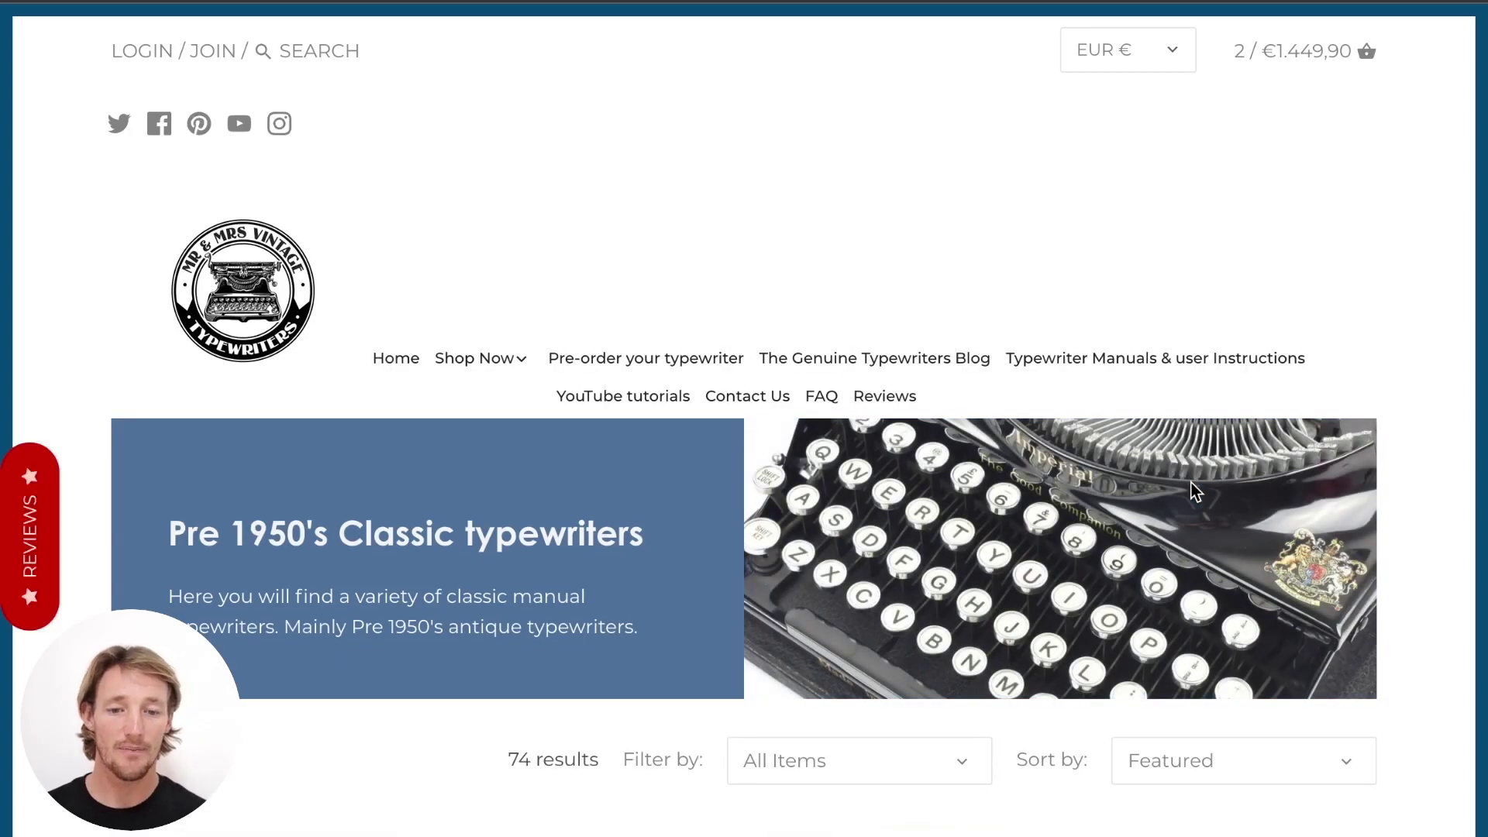
Step: Open the 1931 Early Royal 10 Typewriter product page and add it to the cart
scroll(1194, 490, down, 3)
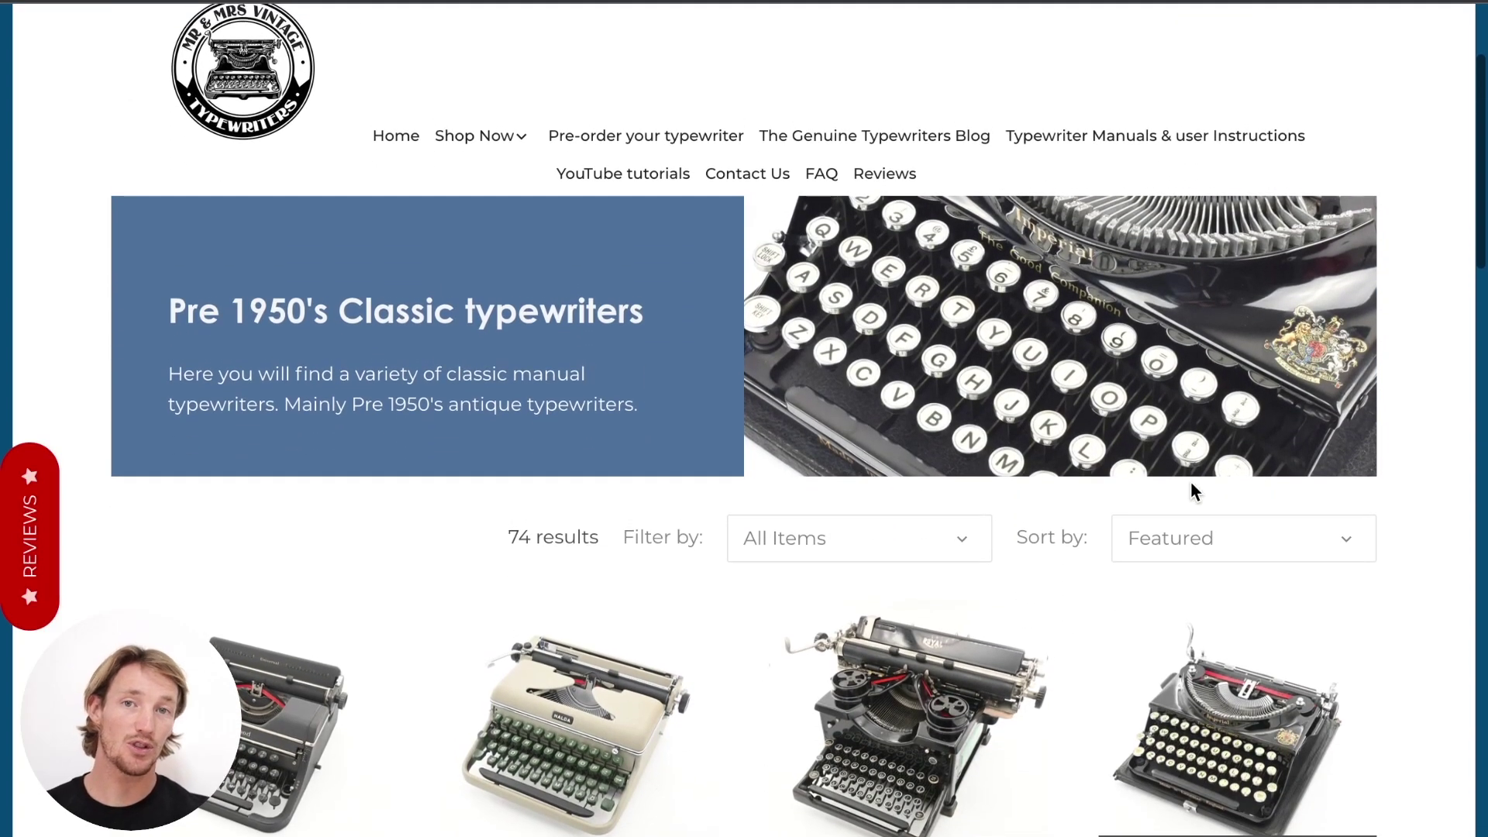
scroll(1190, 481, down, 1)
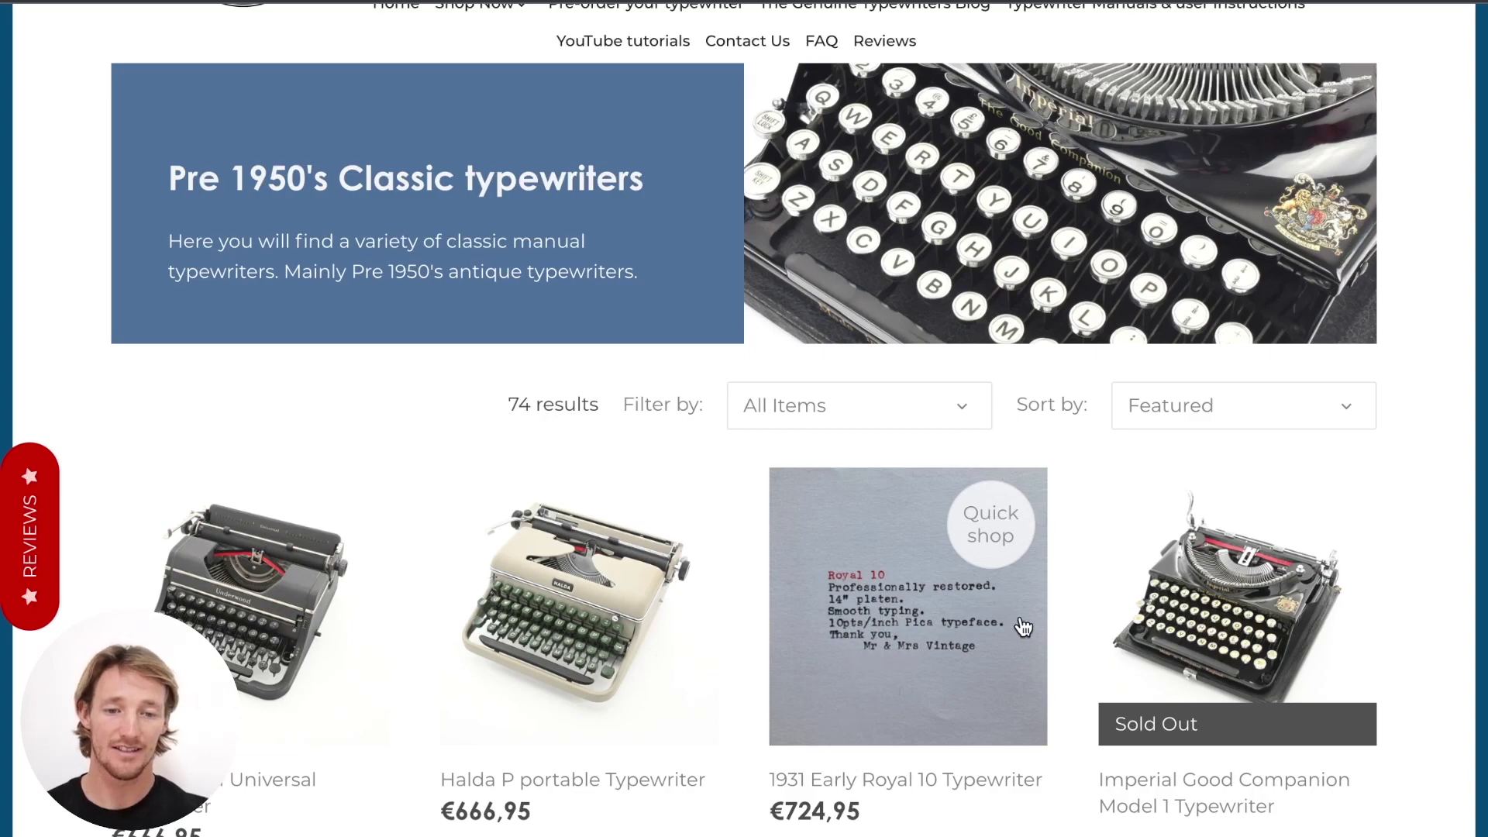
click(947, 597)
scroll(993, 592, down, 1)
click(929, 668)
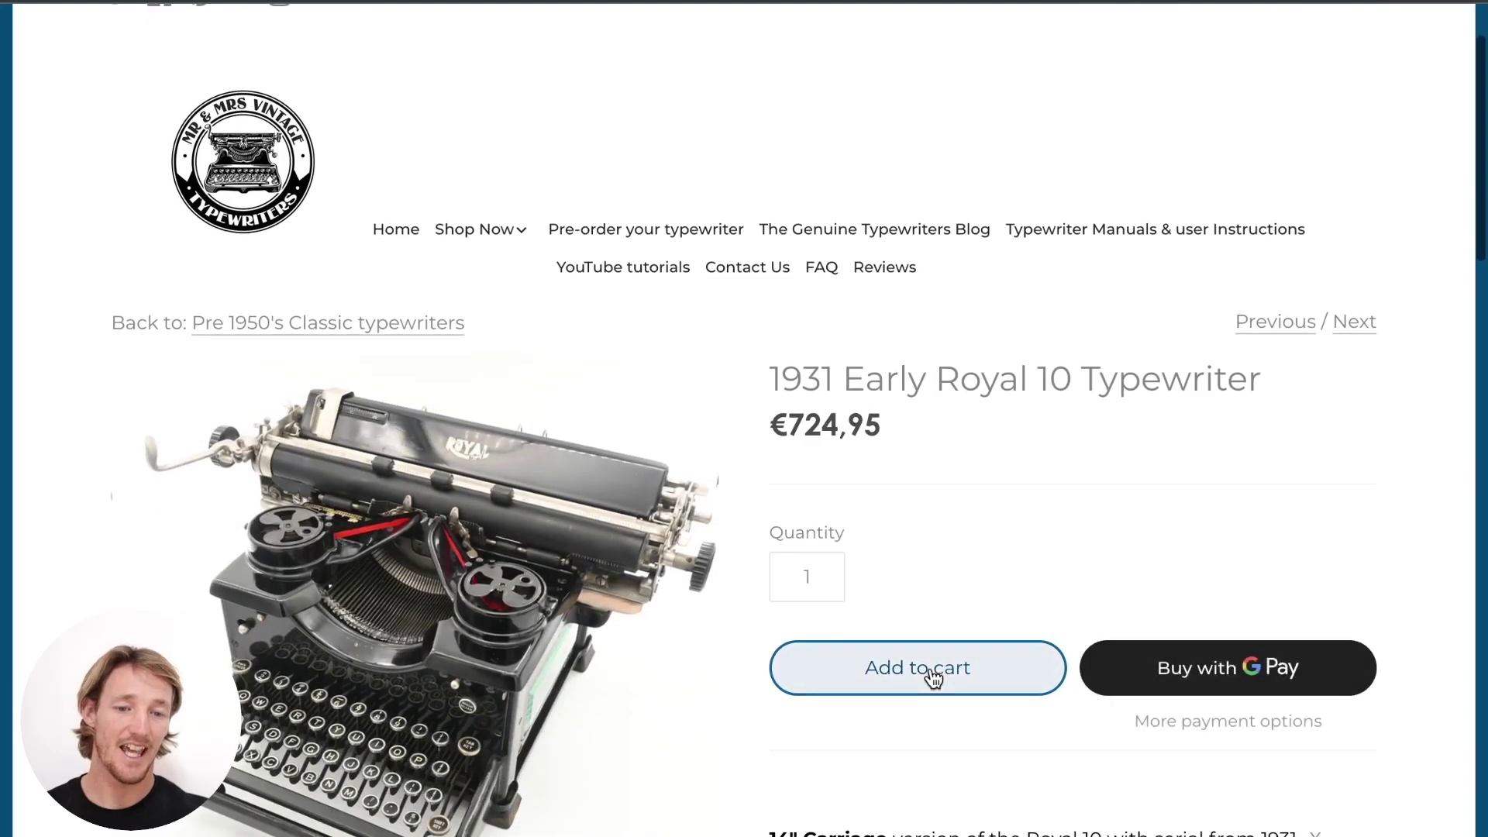
scroll(1105, 505, down, 2)
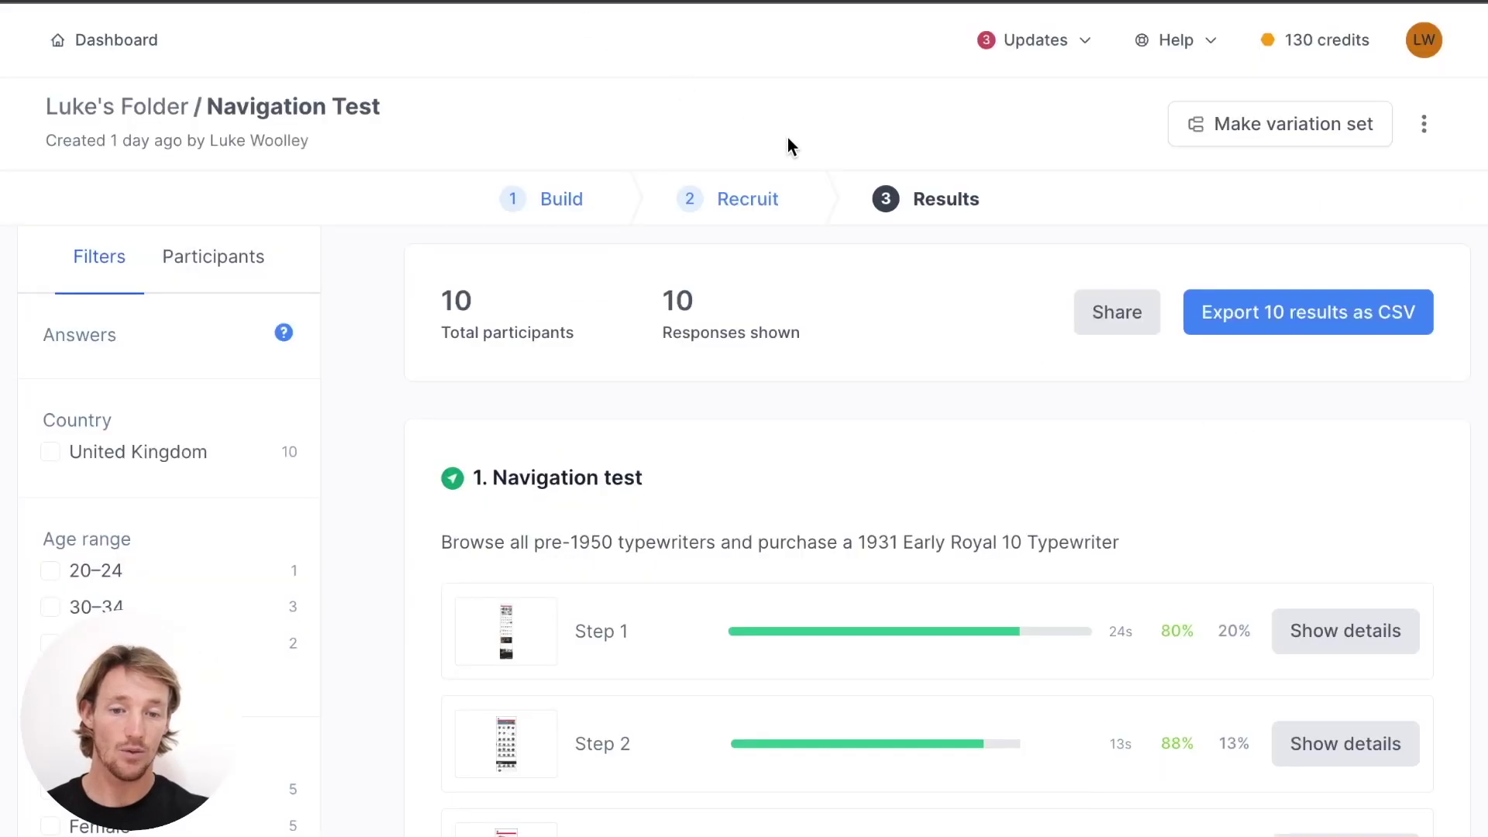
Step: Unlock the existing Navigation Test for editing despite the existing-responses warning and scroll to its designs
click(577, 203)
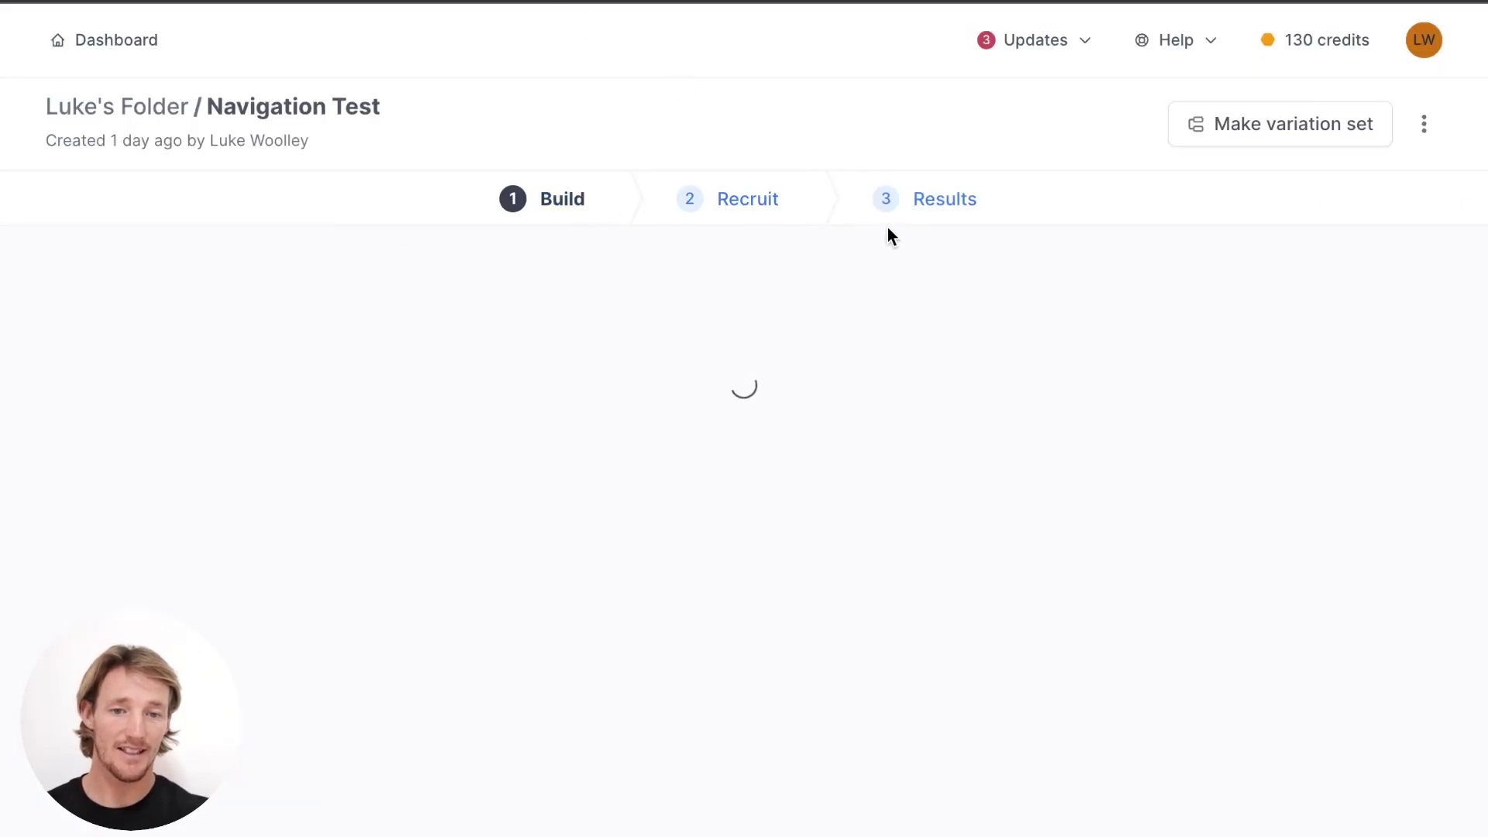
click(955, 78)
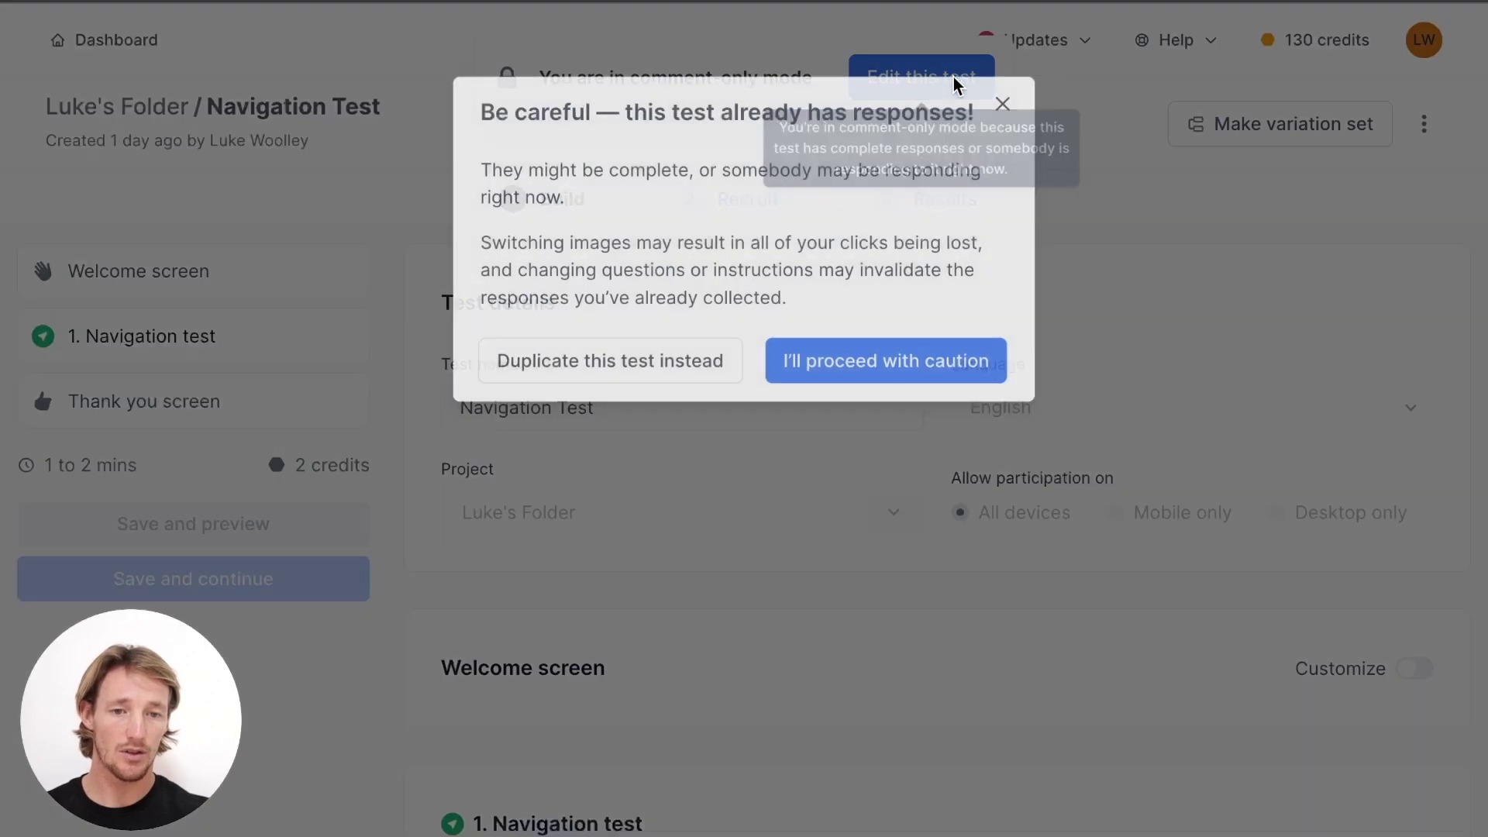
click(837, 356)
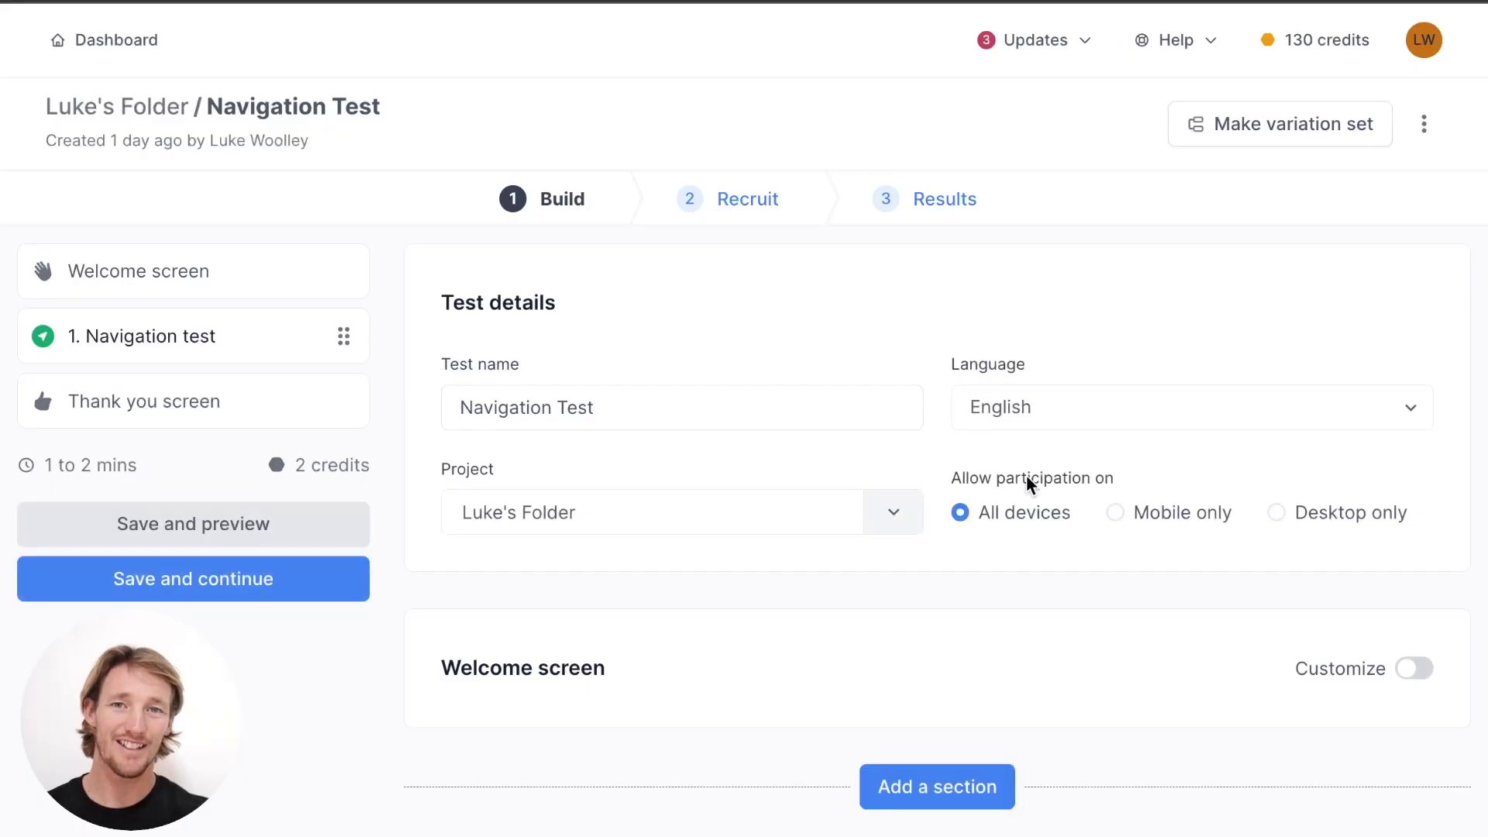
scroll(1027, 479, down, 9)
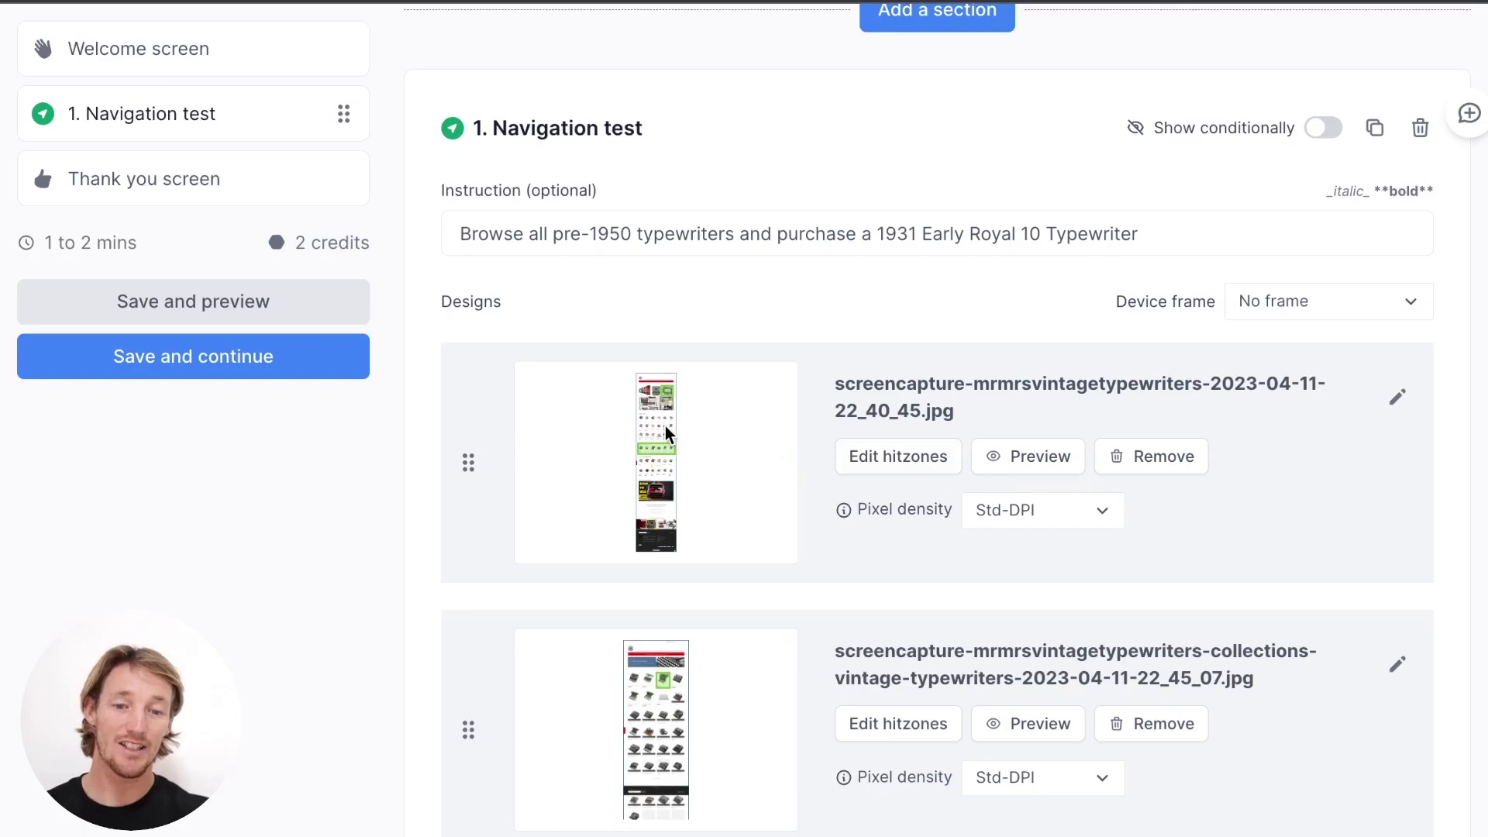
scroll(761, 477, down, 3)
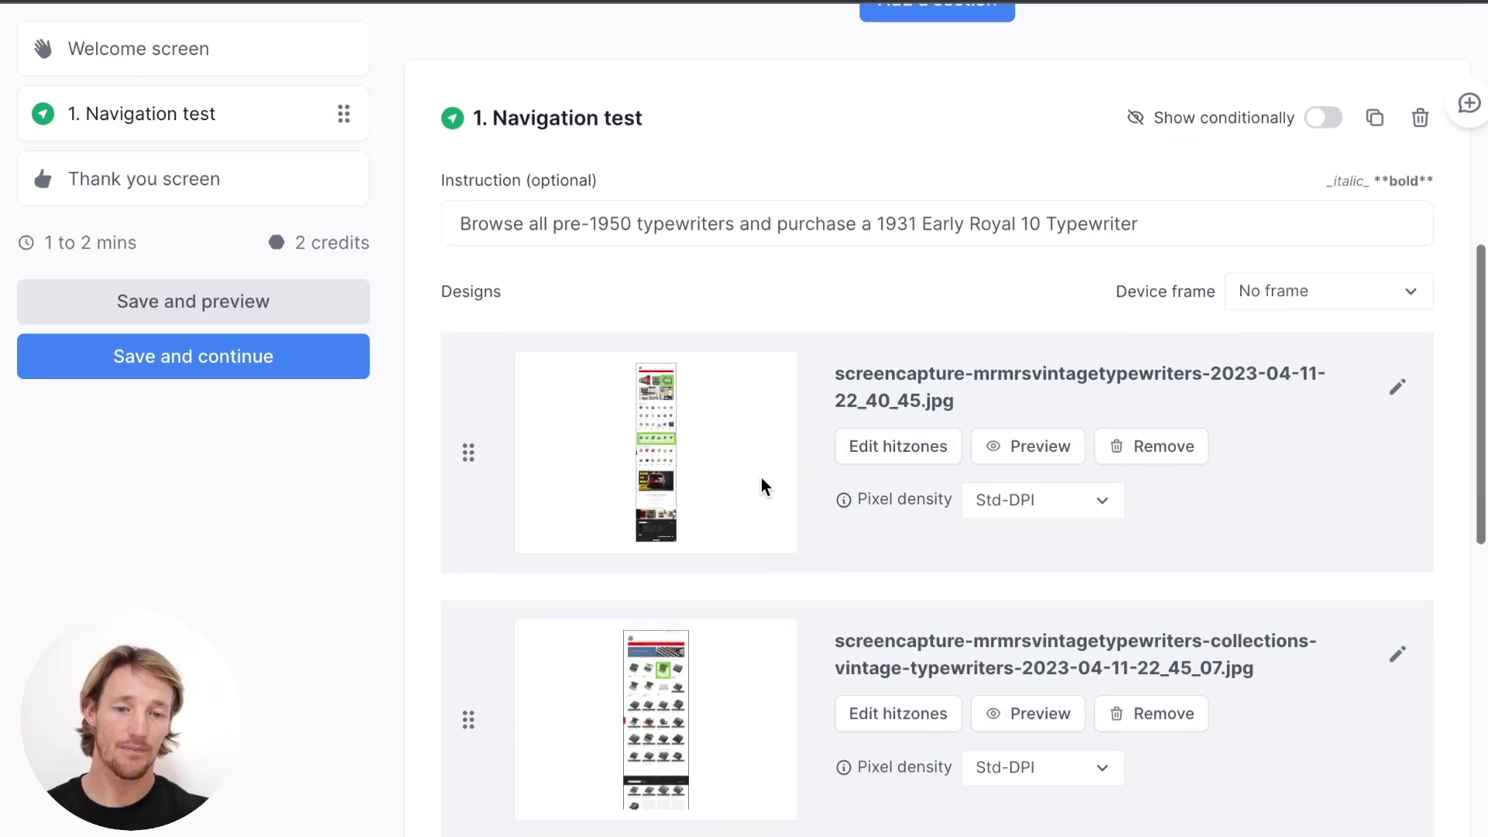
drag(471, 471, 445, 553)
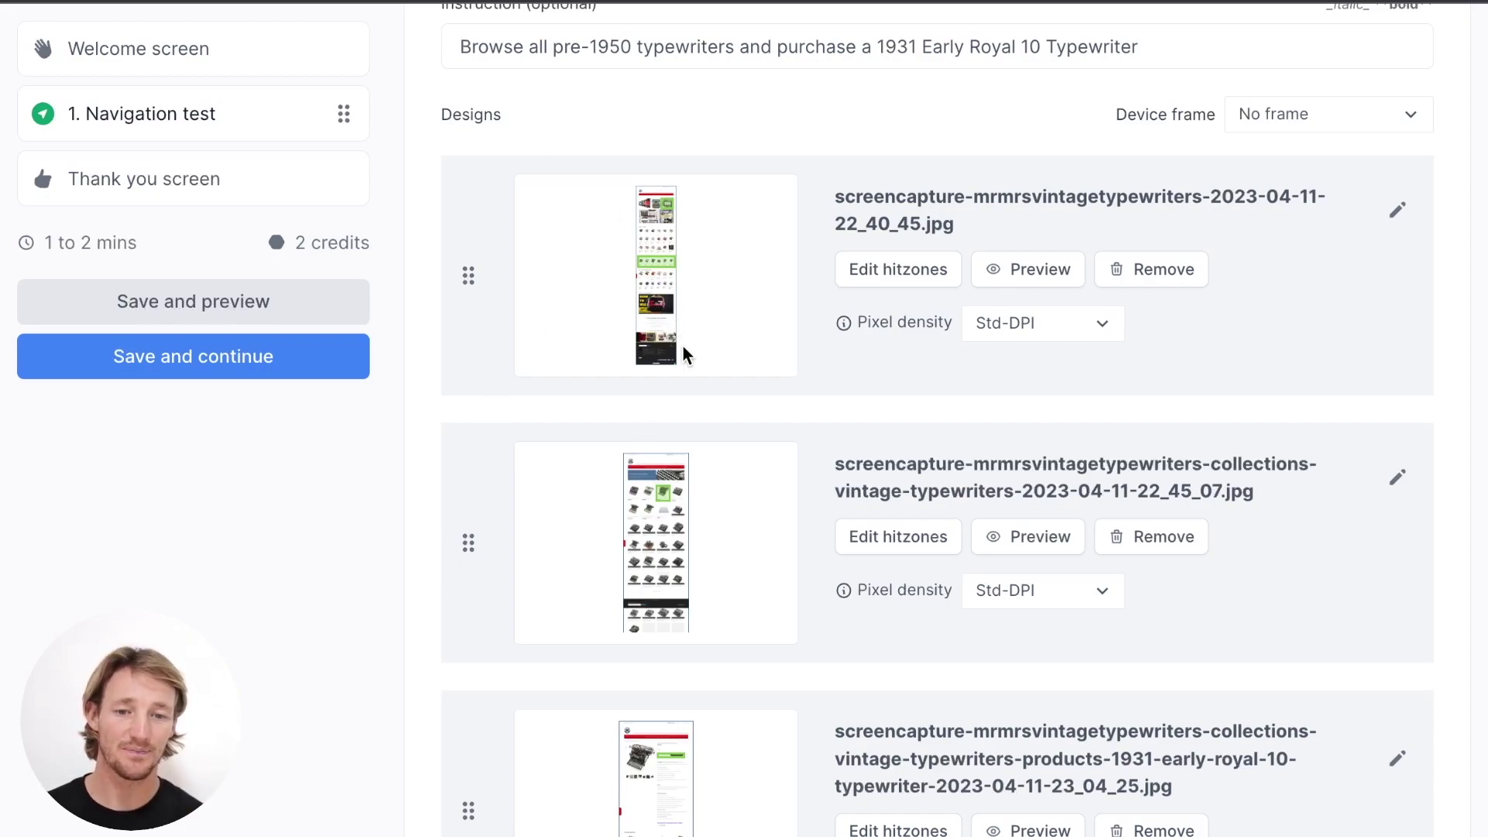
Step: In the homepage design's hitzone editor, draw a trial hitzone over Brother Deluxe and Copper plated, then delete it
click(889, 264)
scroll(888, 253, up, 15)
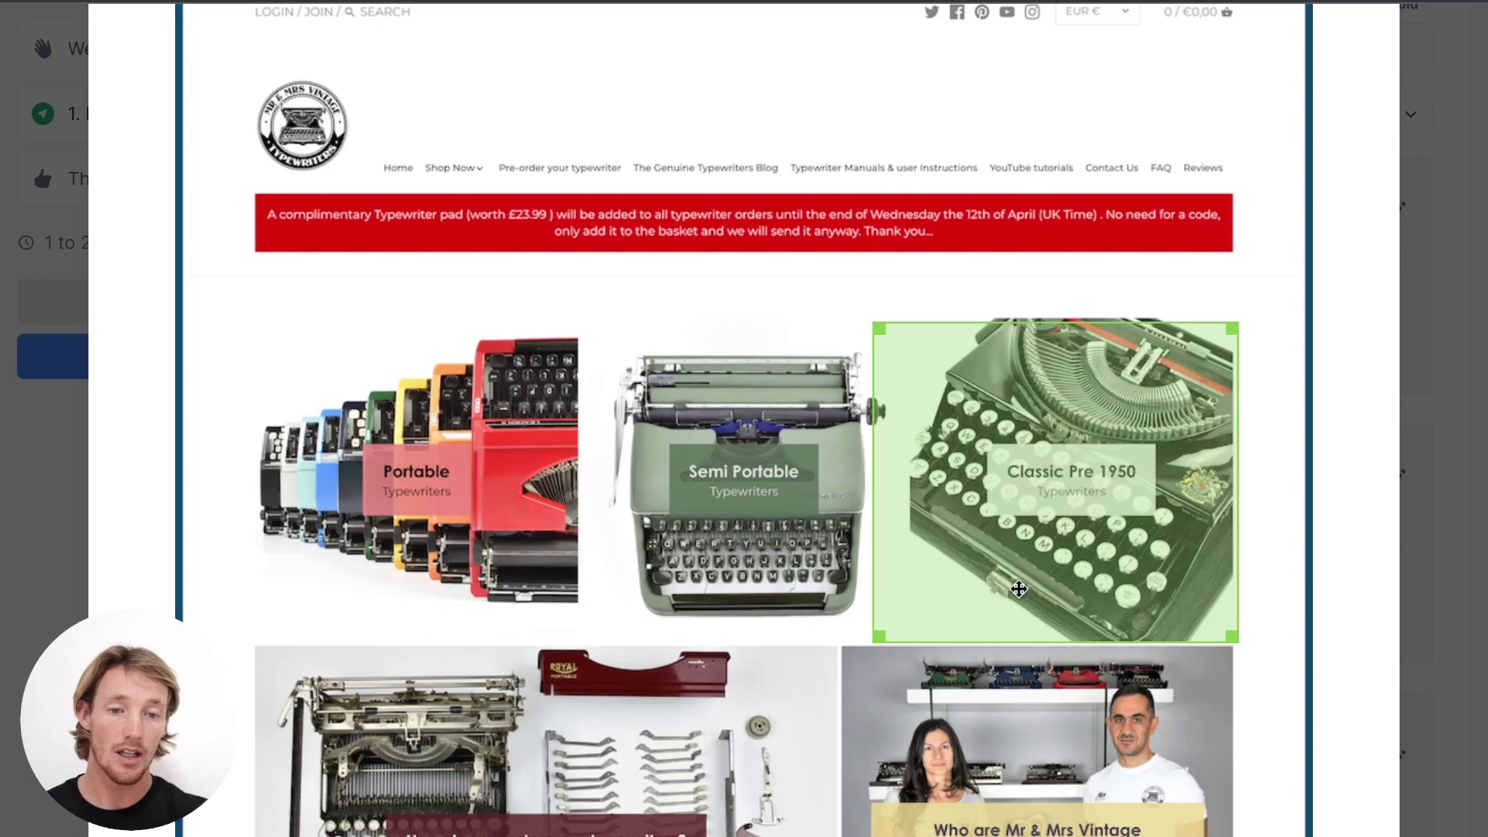
scroll(956, 533, down, 15)
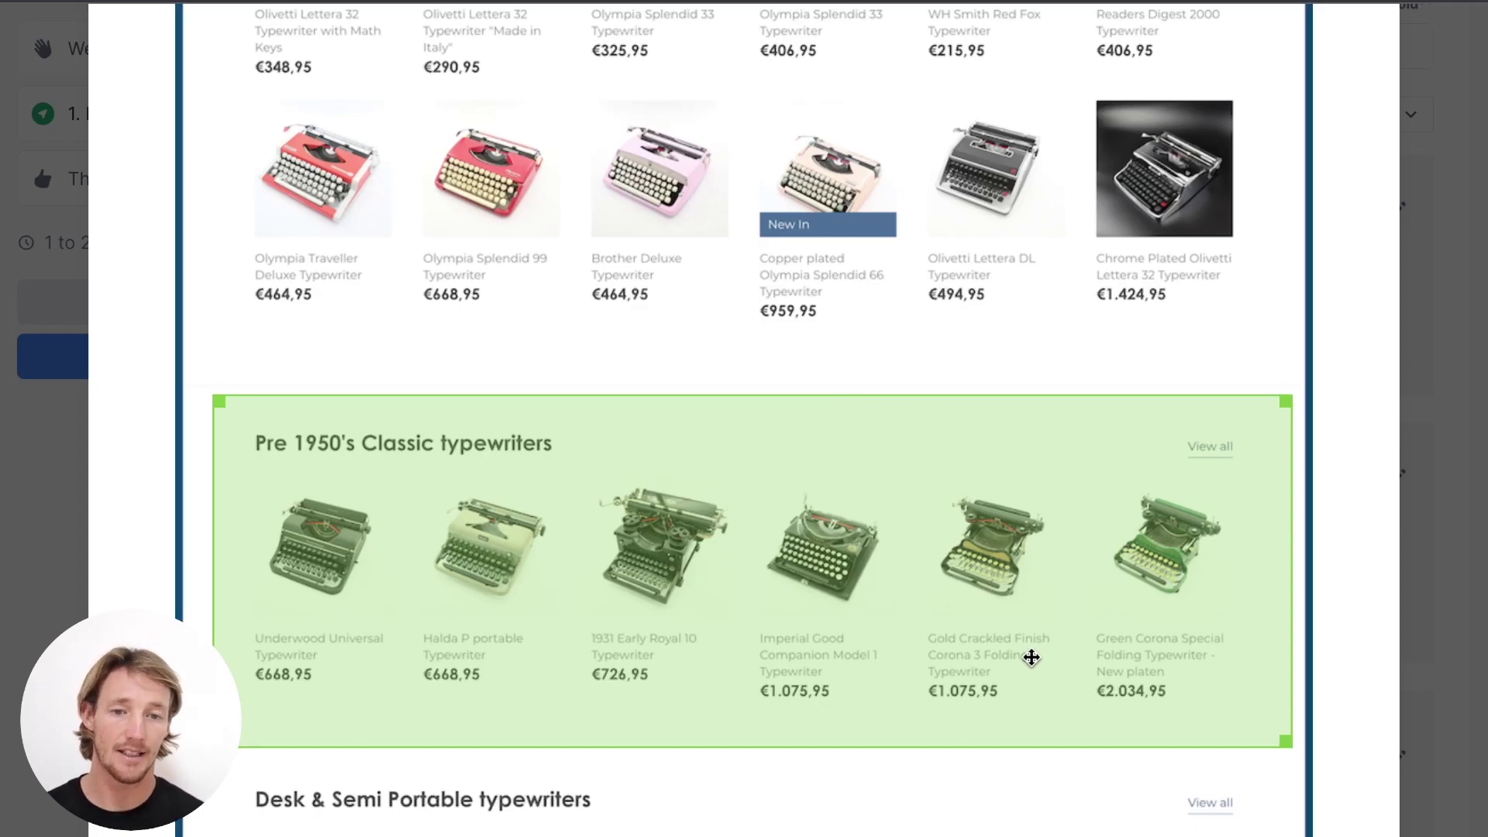
drag(589, 124, 861, 320)
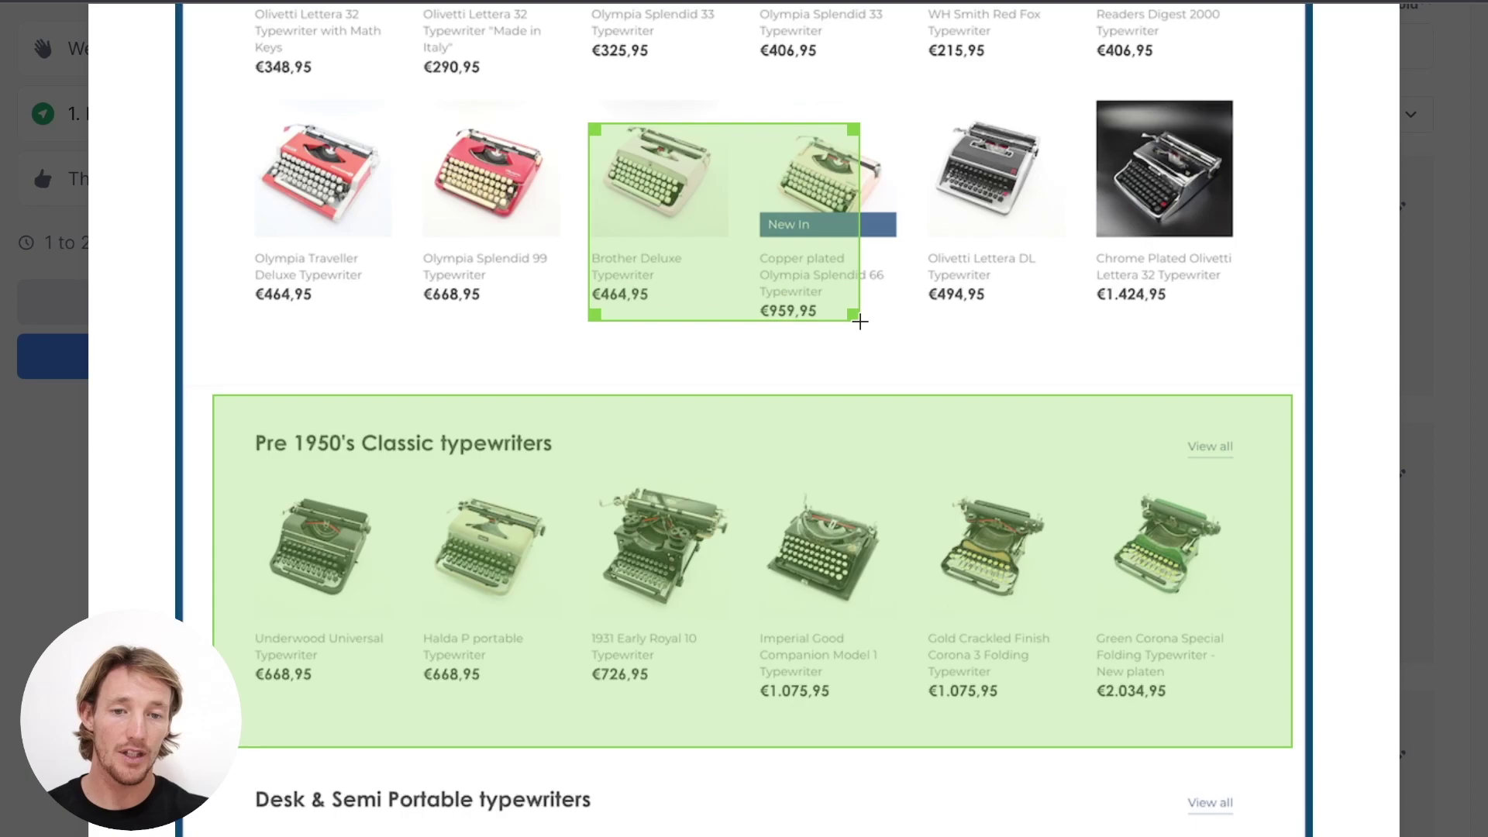
key(Delete)
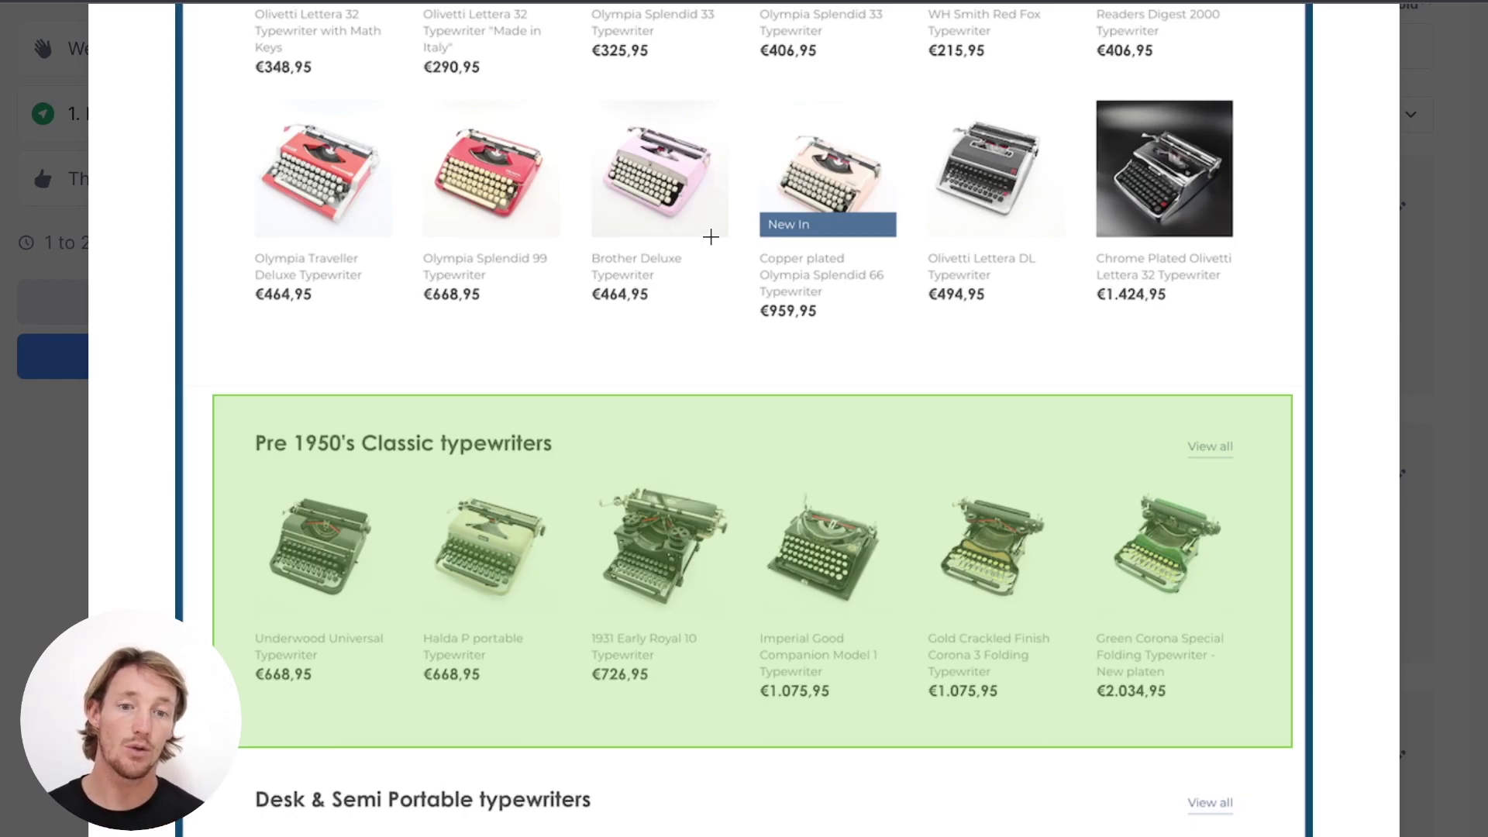
Step: Close the full-size design preview and scroll down the Designs list to Follow up questions
click(1466, 259)
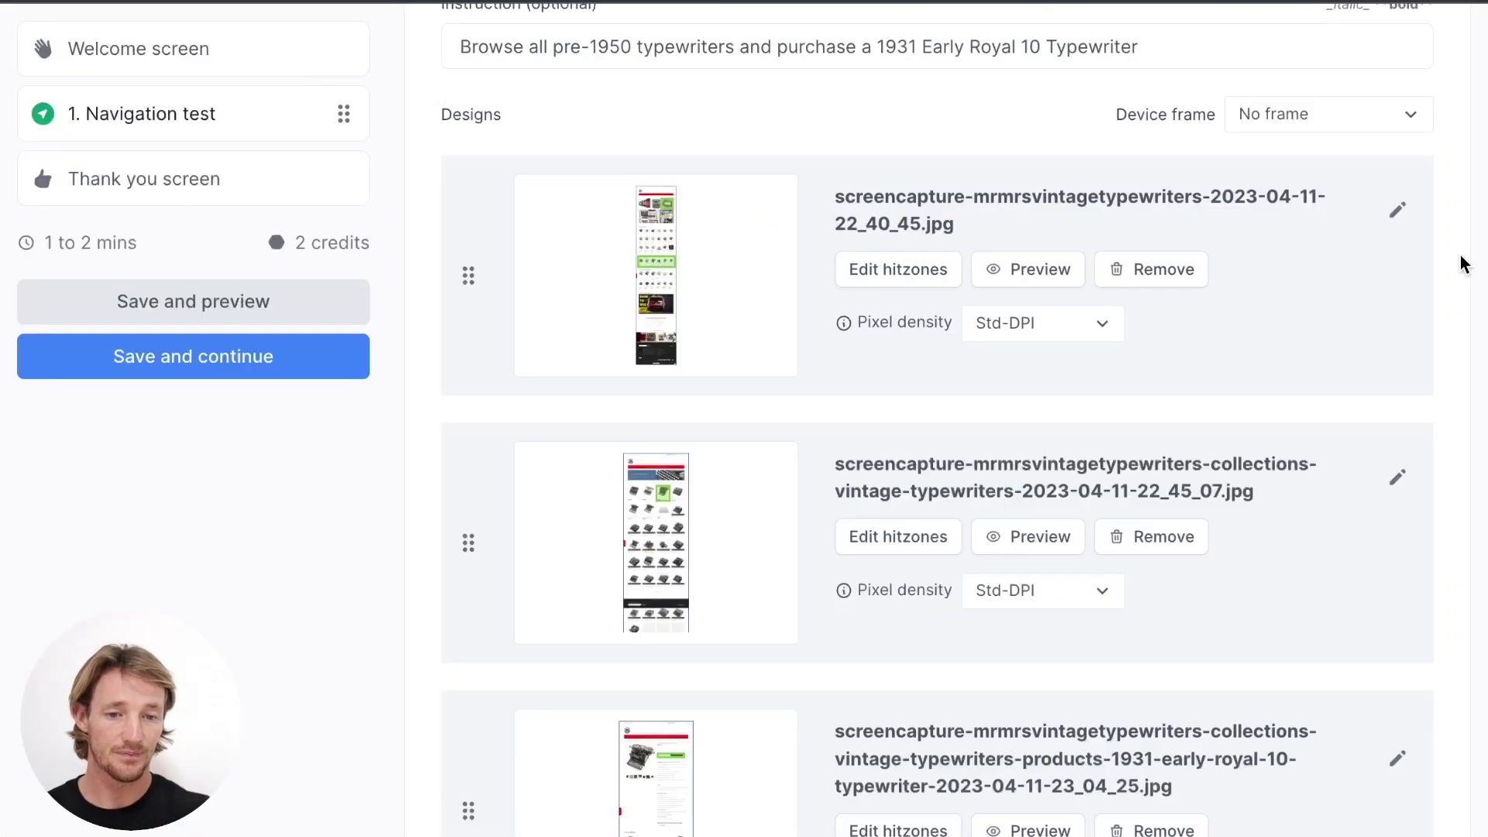
scroll(687, 546, down, 3)
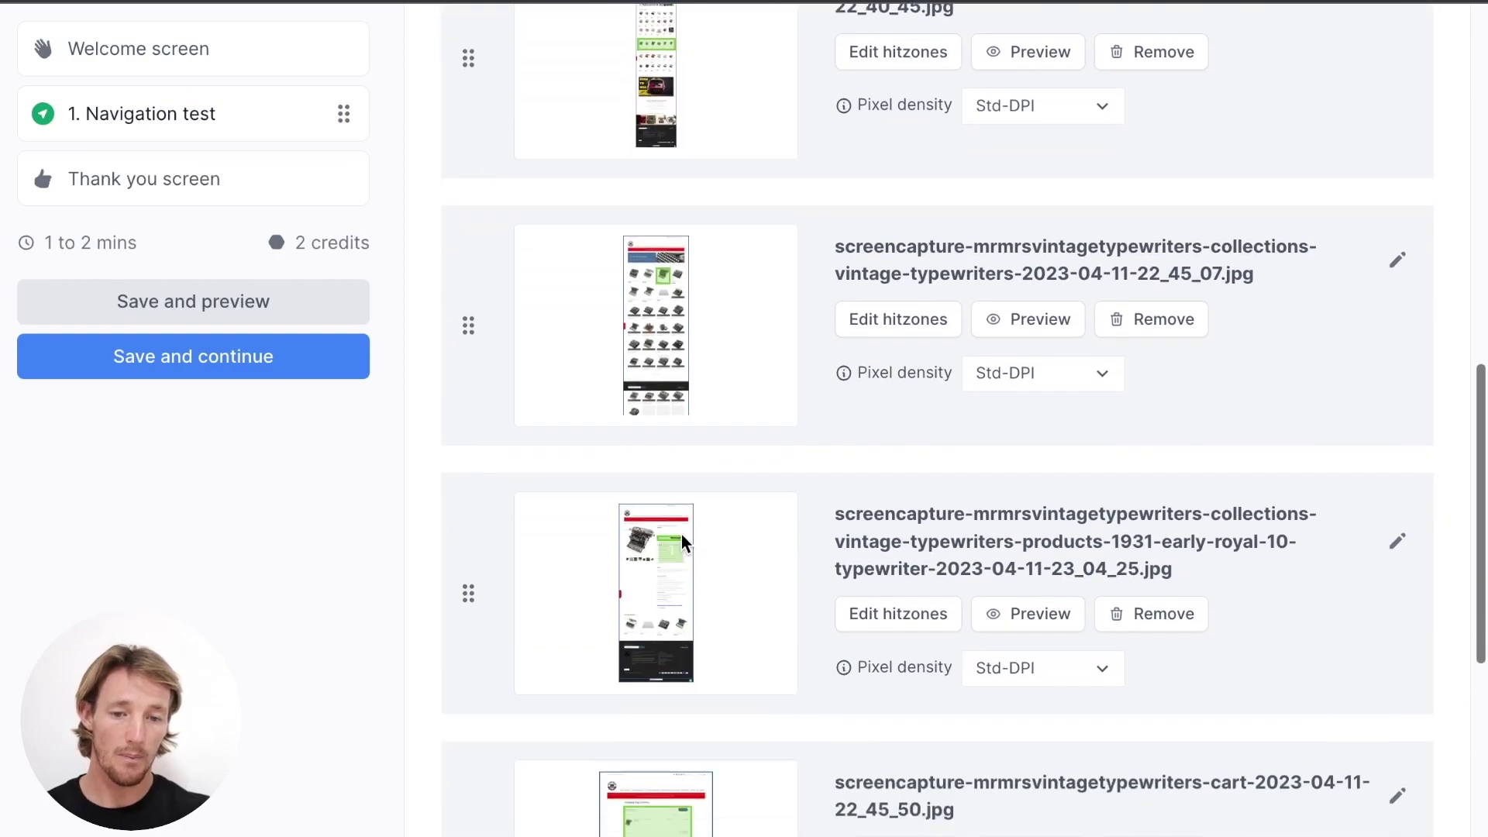
scroll(664, 631, down, 1)
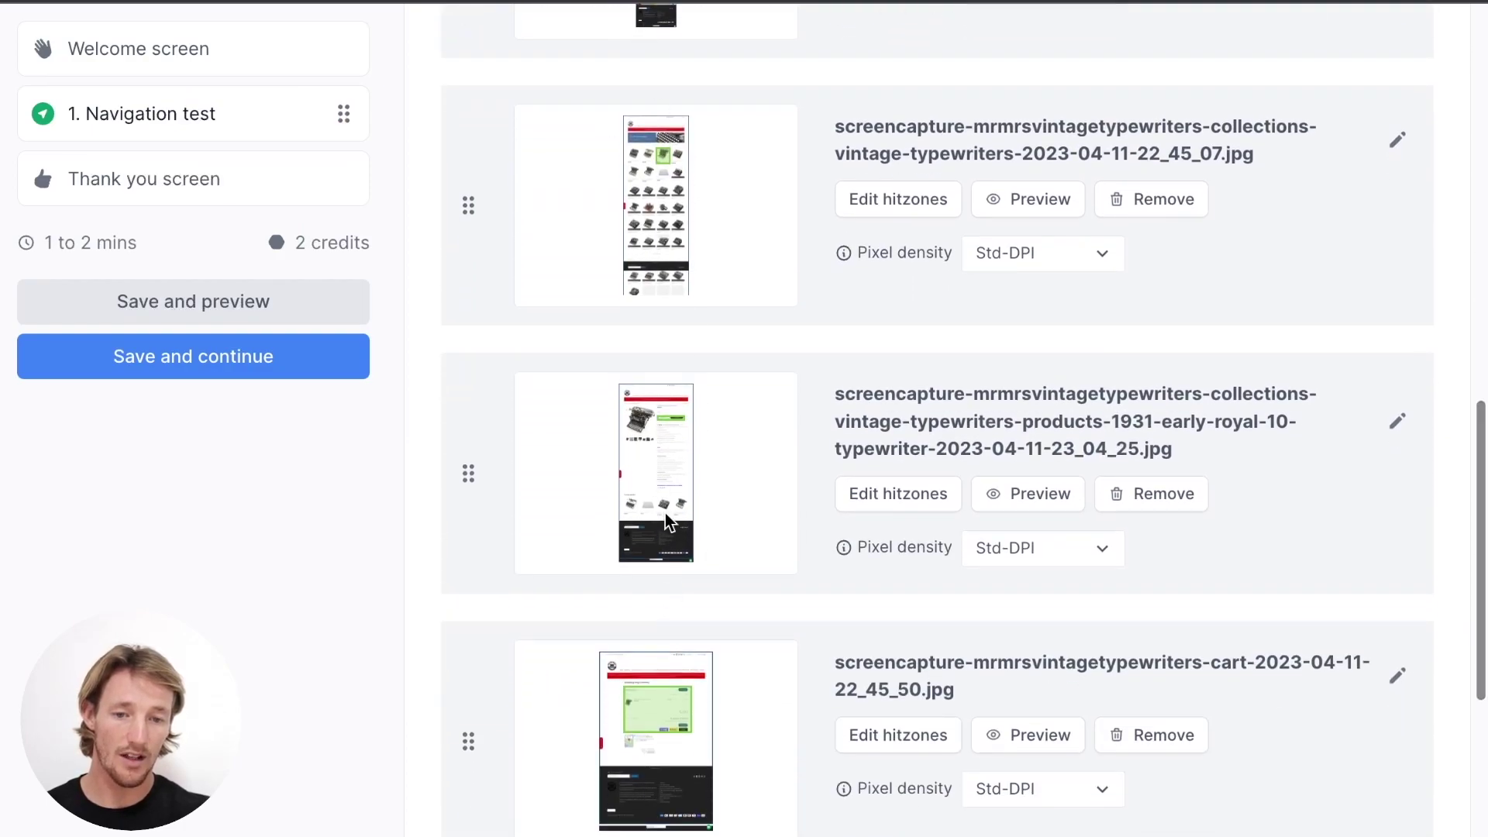
scroll(654, 578, down, 3)
scroll(690, 732, down, 3)
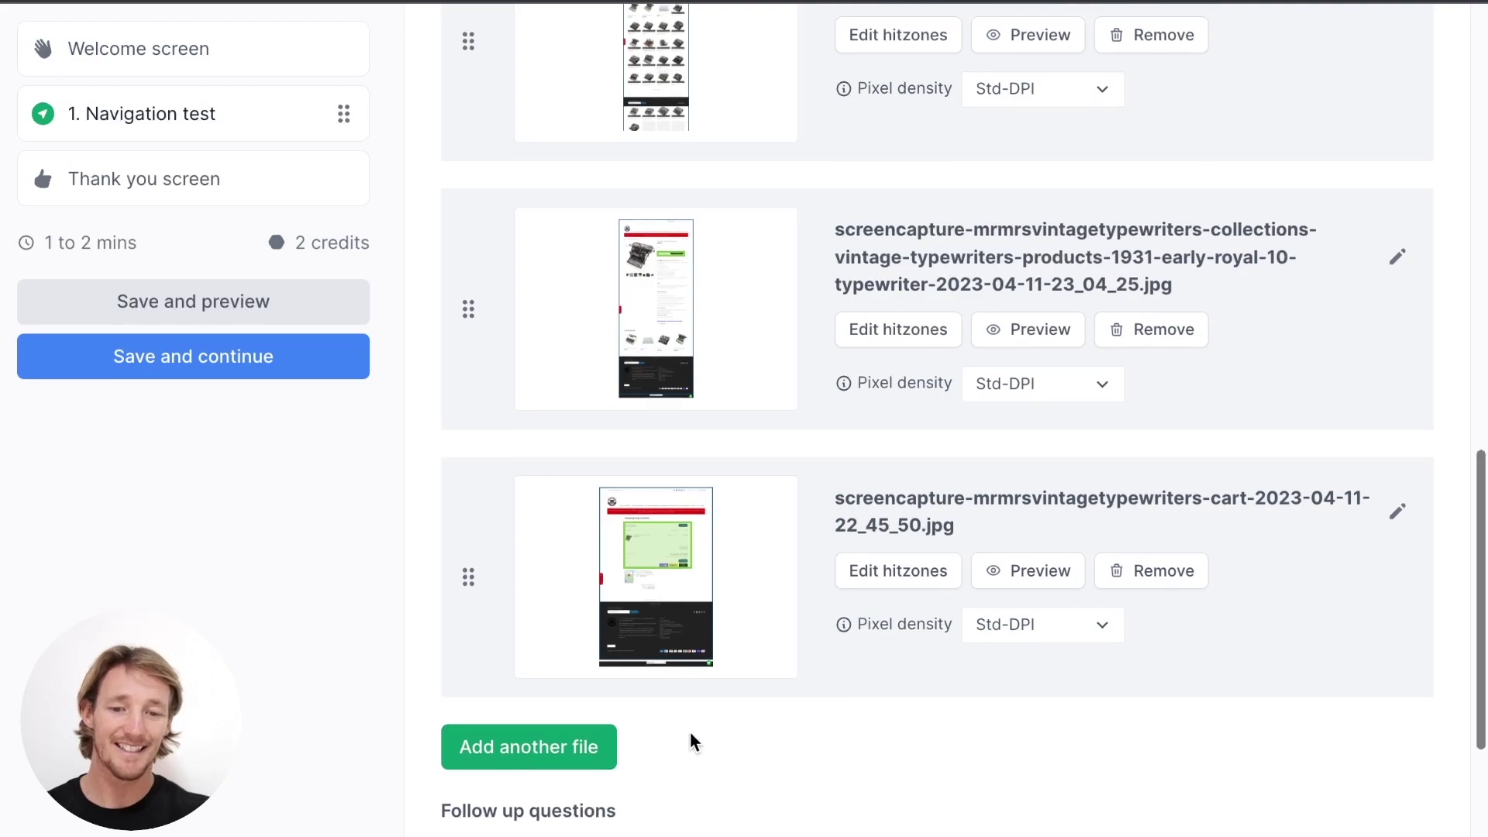
scroll(789, 655, down, 2)
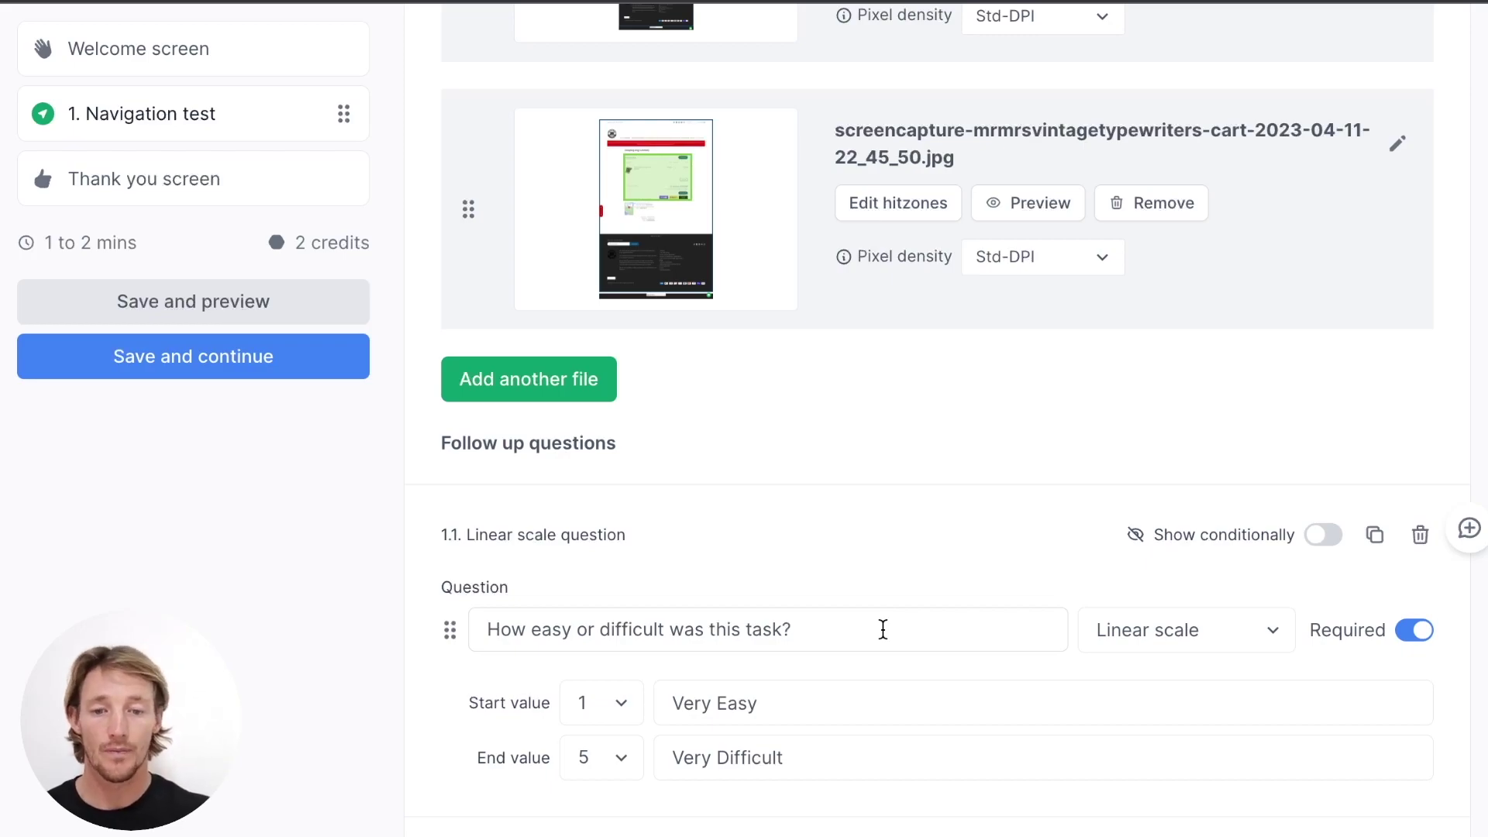
scroll(882, 630, down, 3)
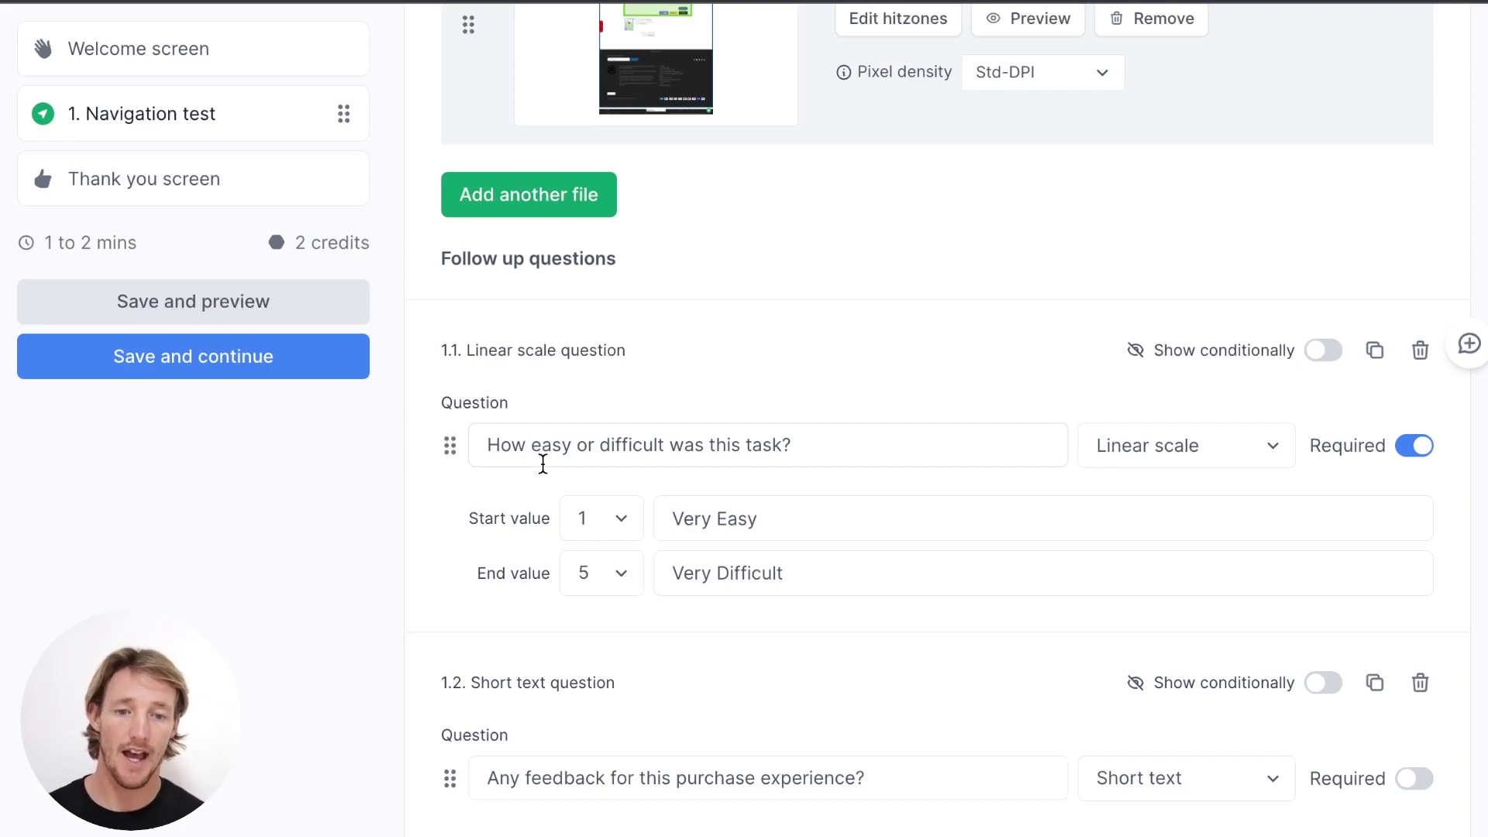
Step: Start editing the wording of the optional short-text feedback question
click(1244, 447)
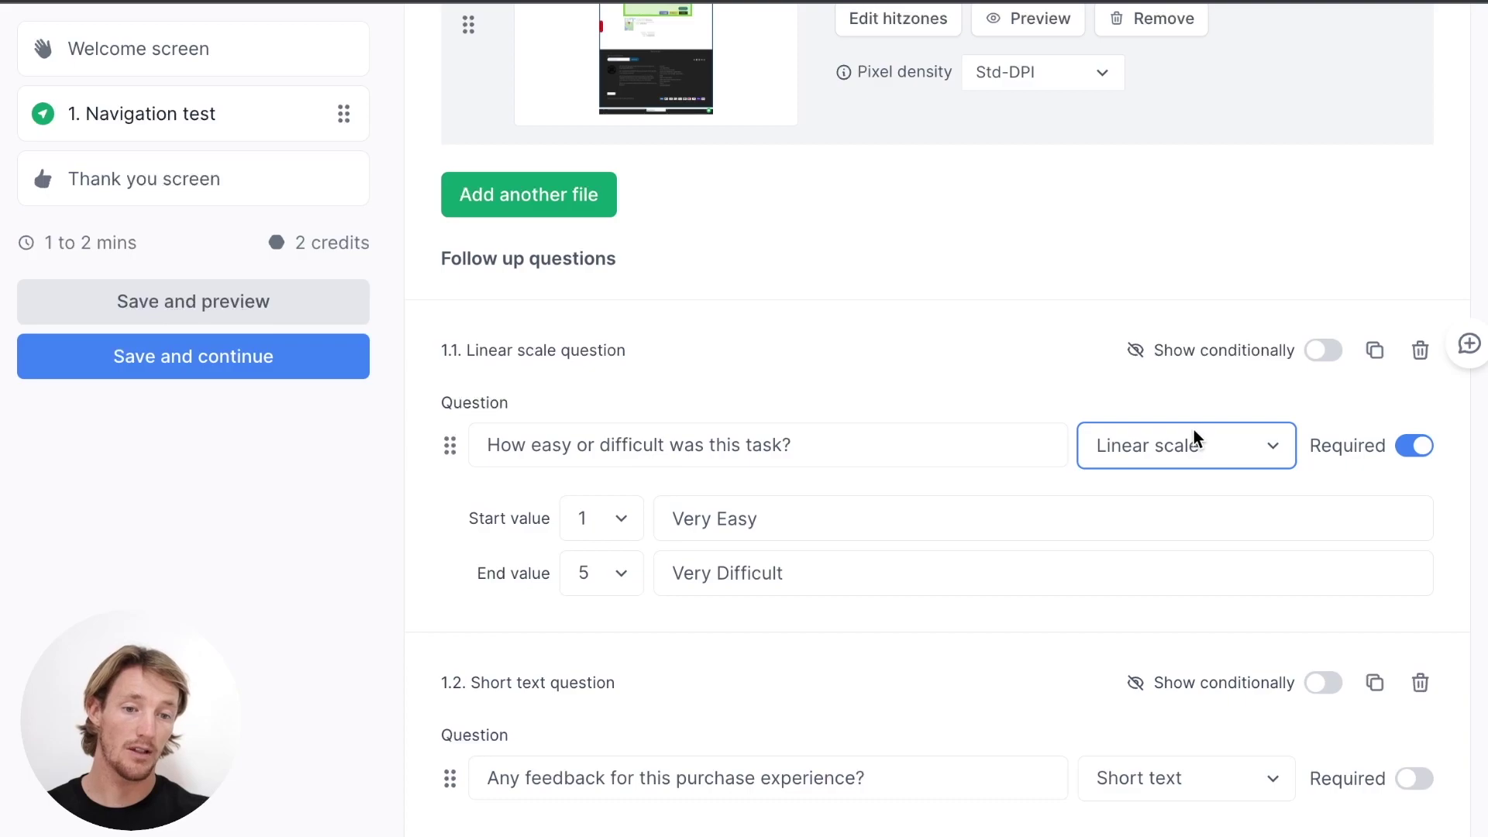
scroll(1192, 591, down, 3)
click(988, 542)
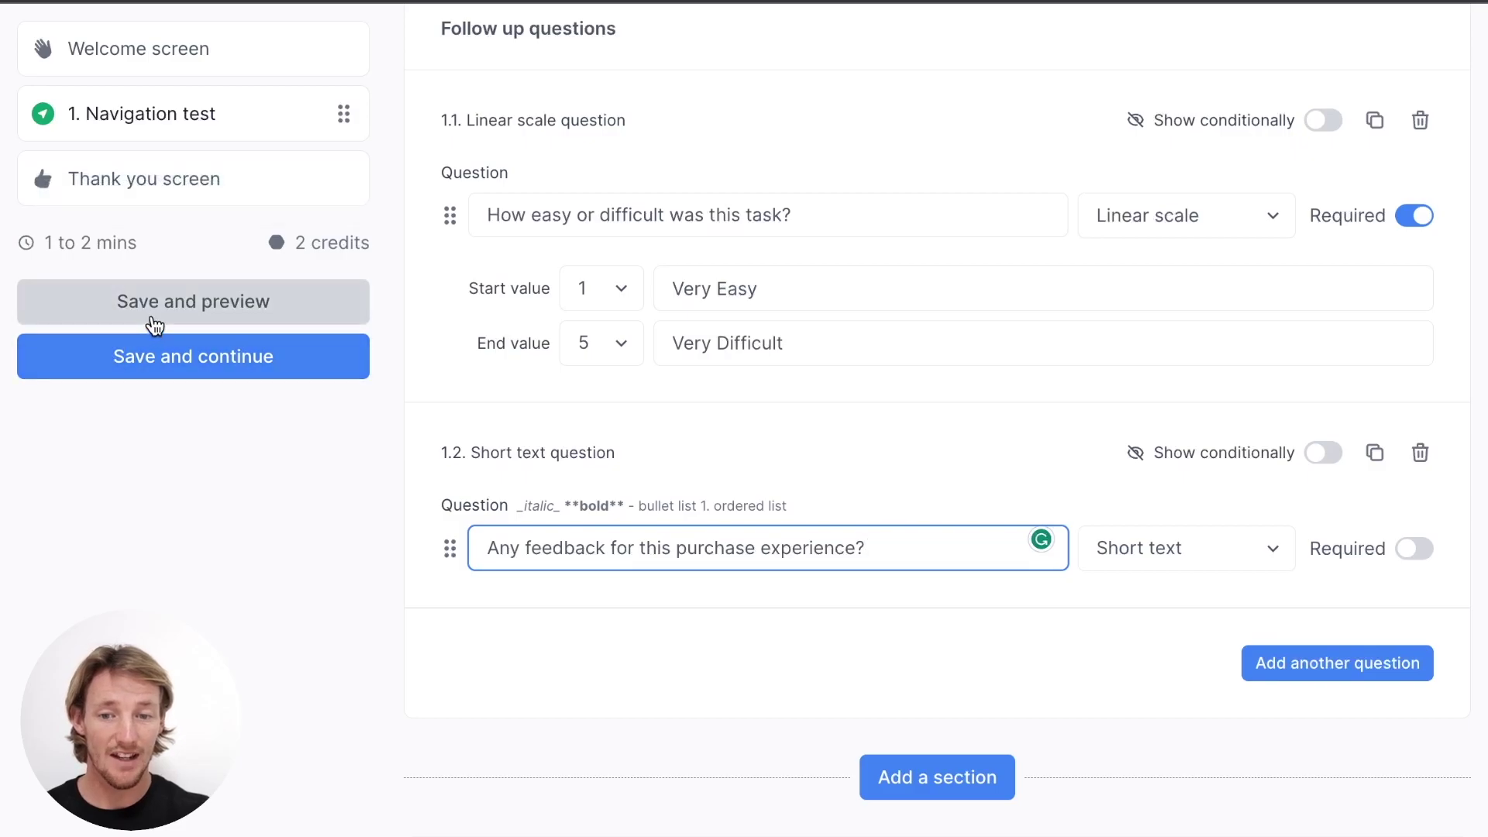
Step: Save the test, expand the completed recruitment order's details, and open the Results step
click(149, 360)
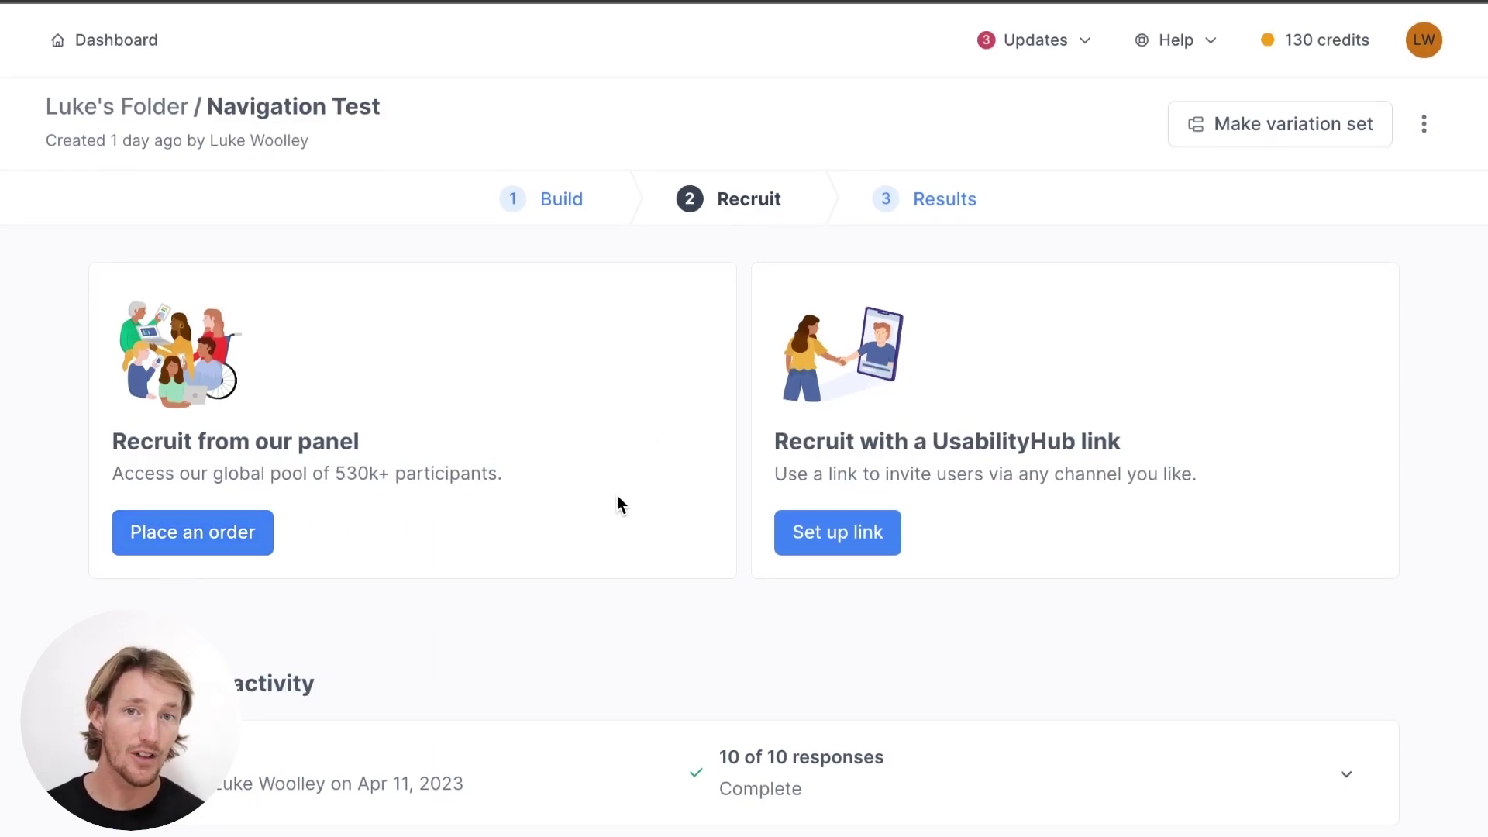
click(1144, 772)
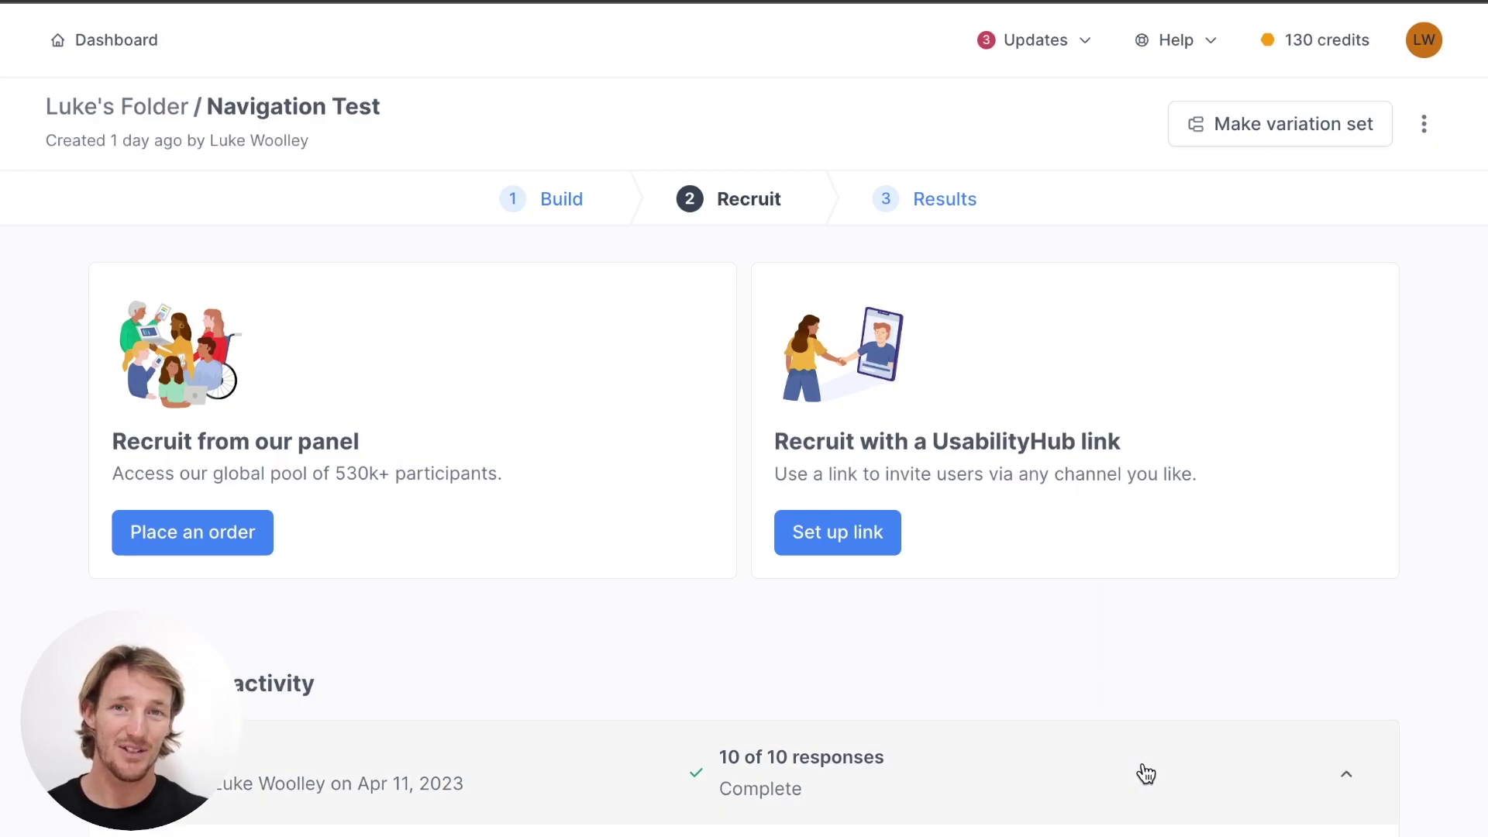
scroll(1145, 773, down, 1)
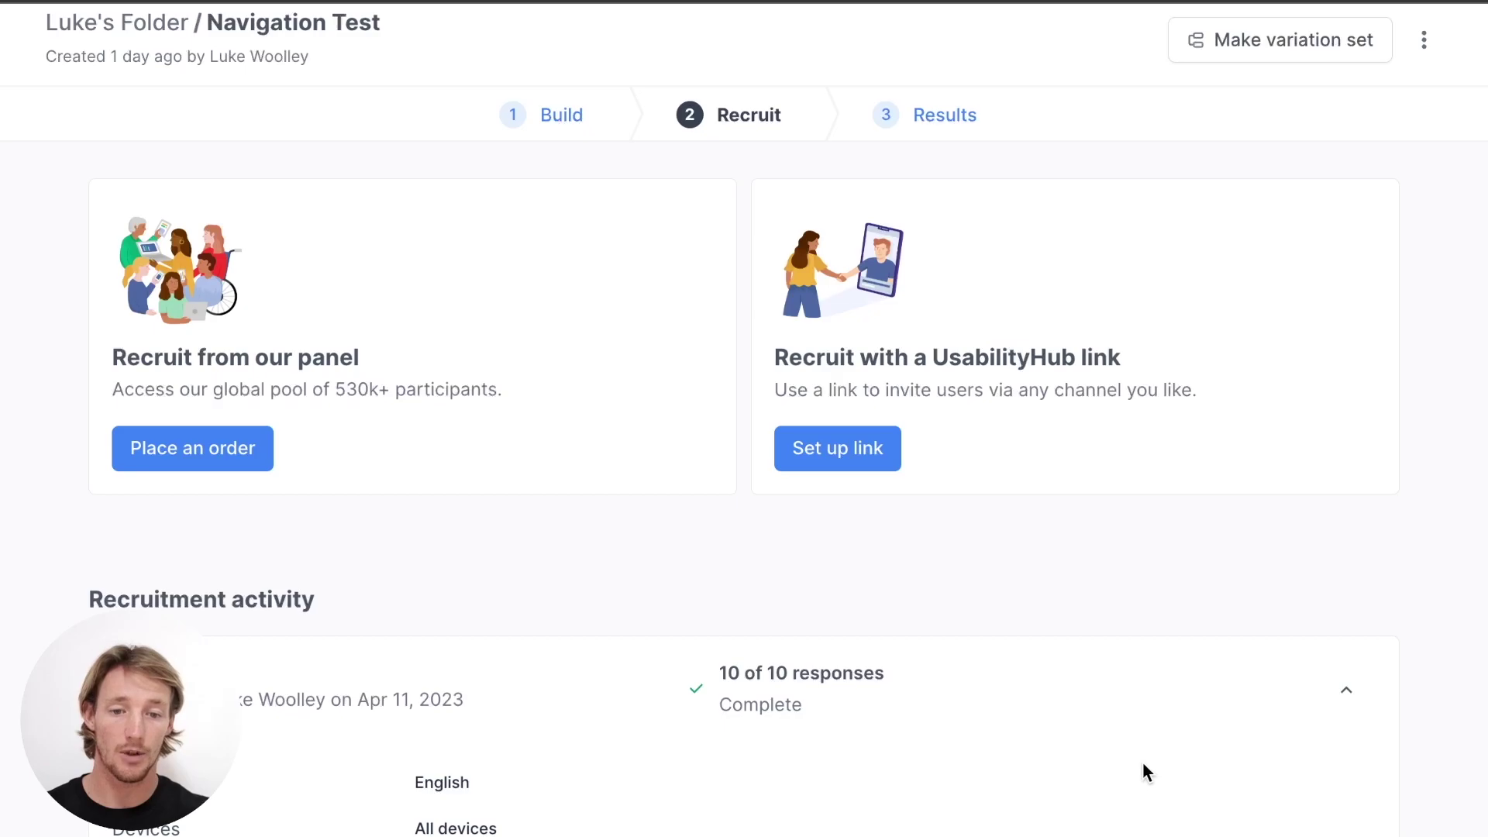
click(959, 118)
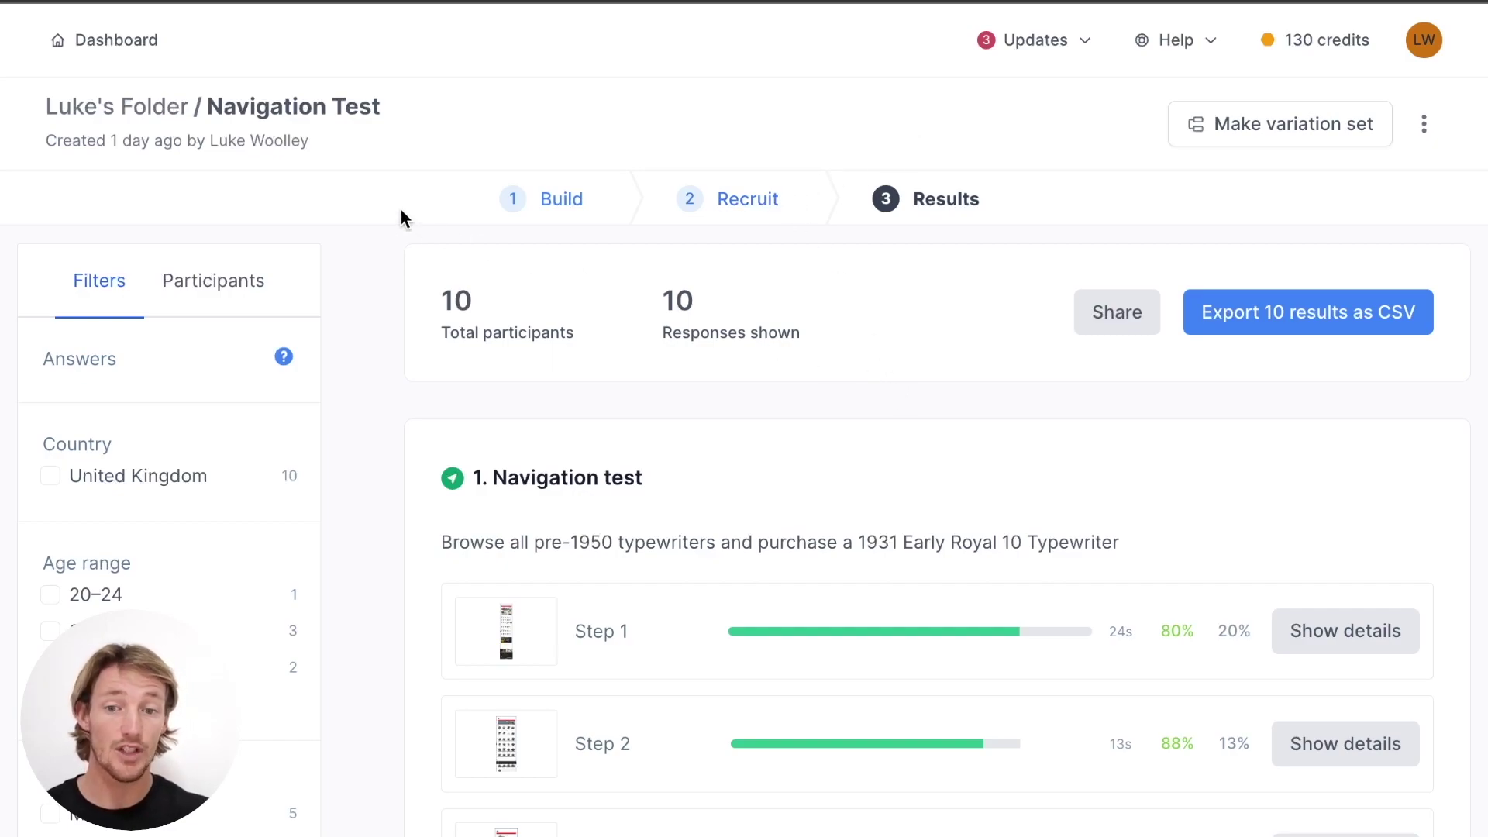
Step: Scroll through the four navigation steps' results, where 70% completed all steps in 48 seconds
scroll(761, 358, down, 3)
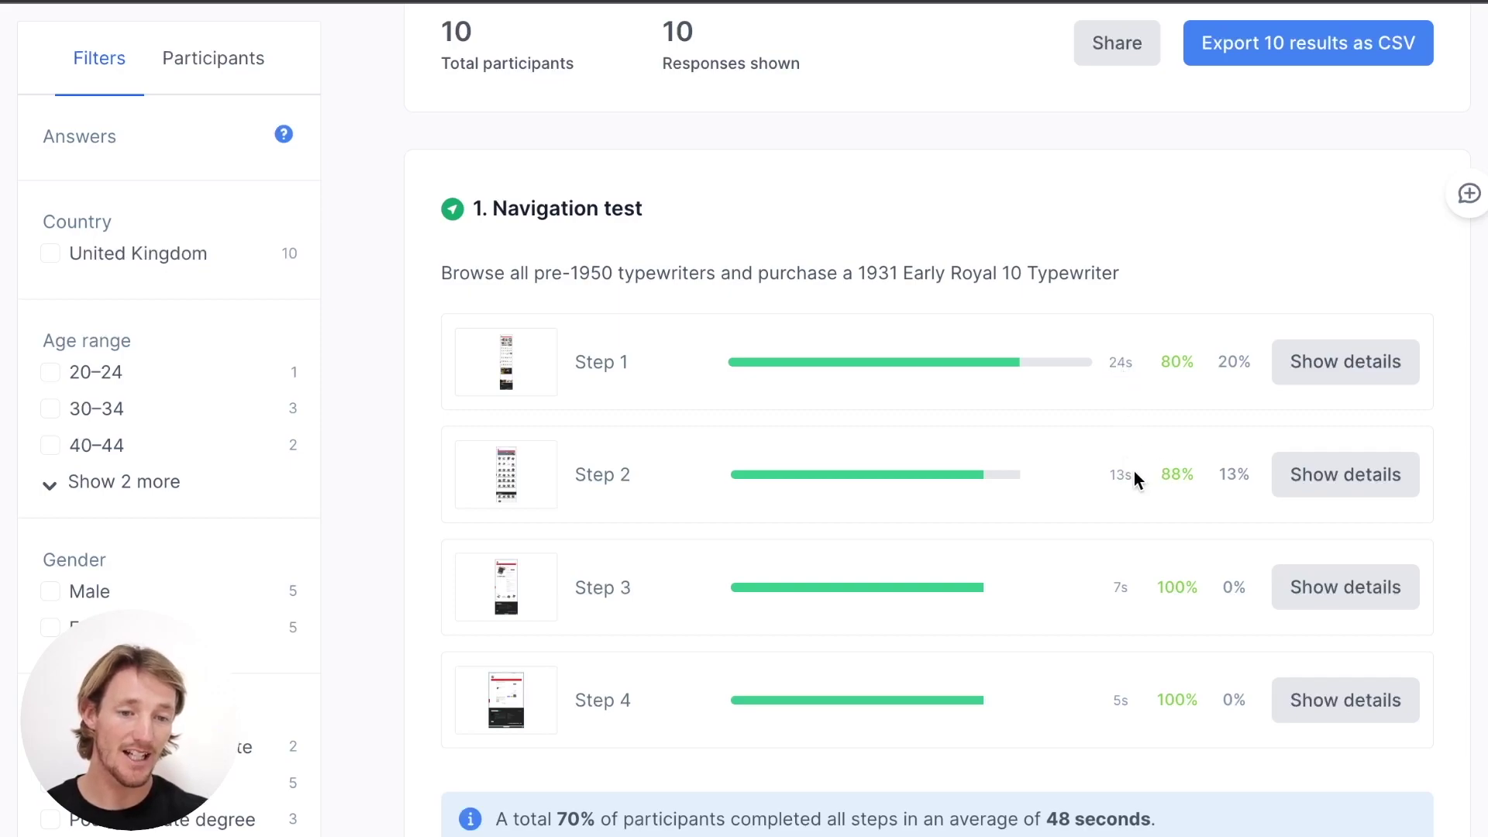
scroll(1089, 486, down, 1)
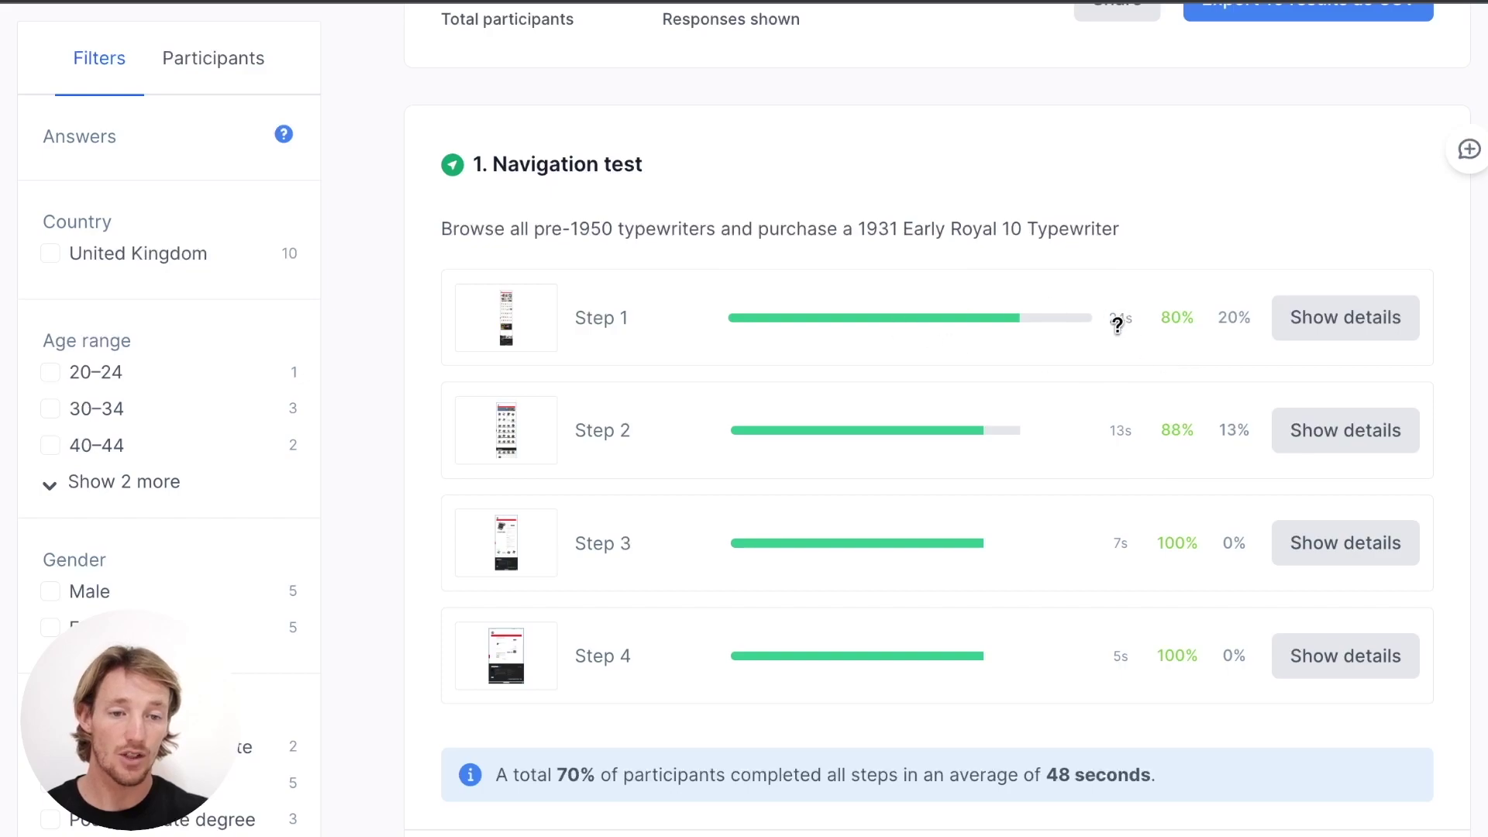
scroll(1001, 396, down, 1)
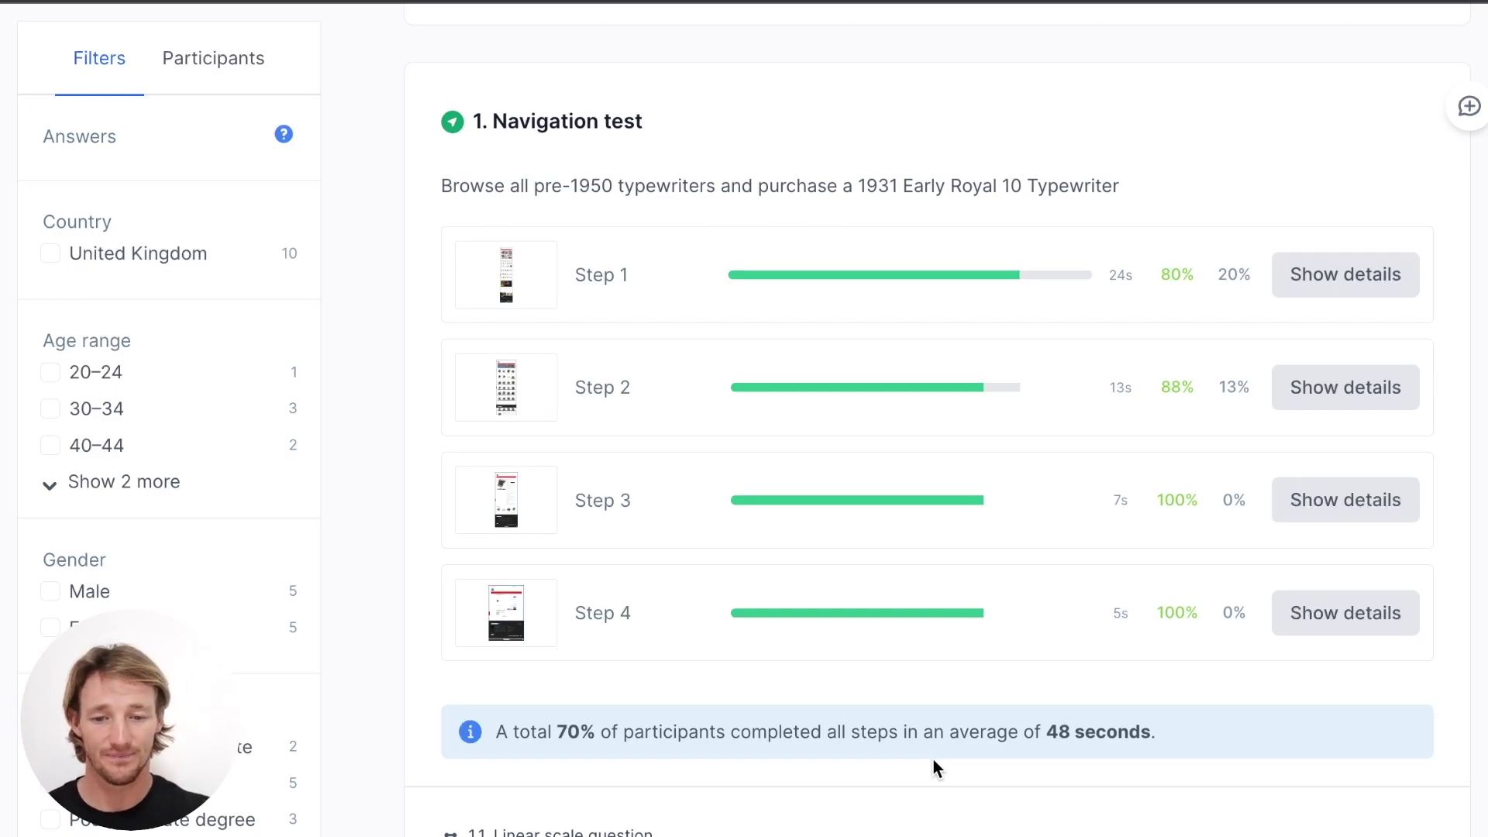
scroll(936, 767, down, 7)
scroll(937, 767, up, 4)
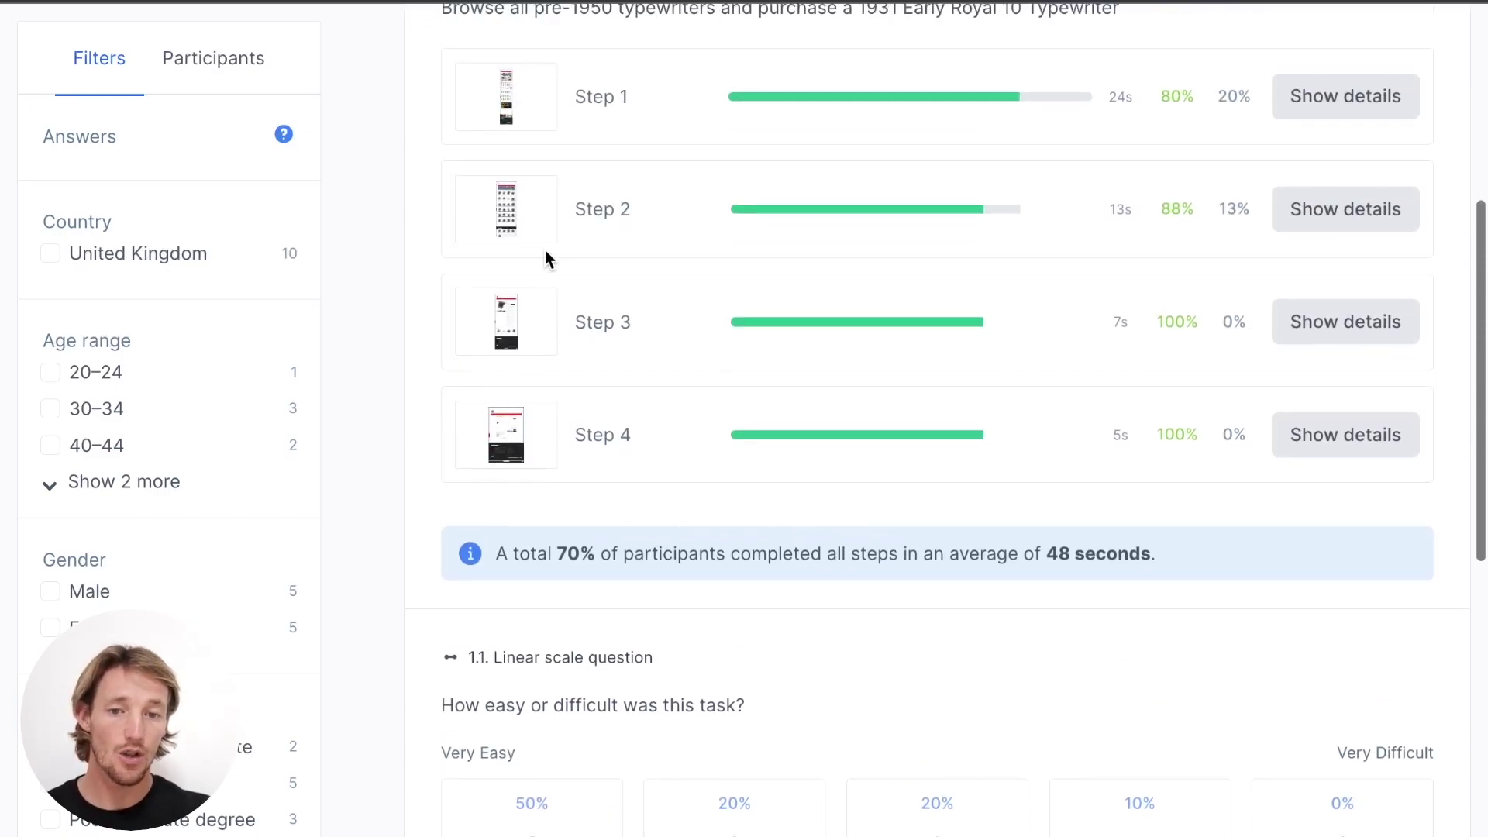
Step: Expand Step 1, switch to its heat map, and mark a highlight around the Semi Portable click cluster
click(518, 107)
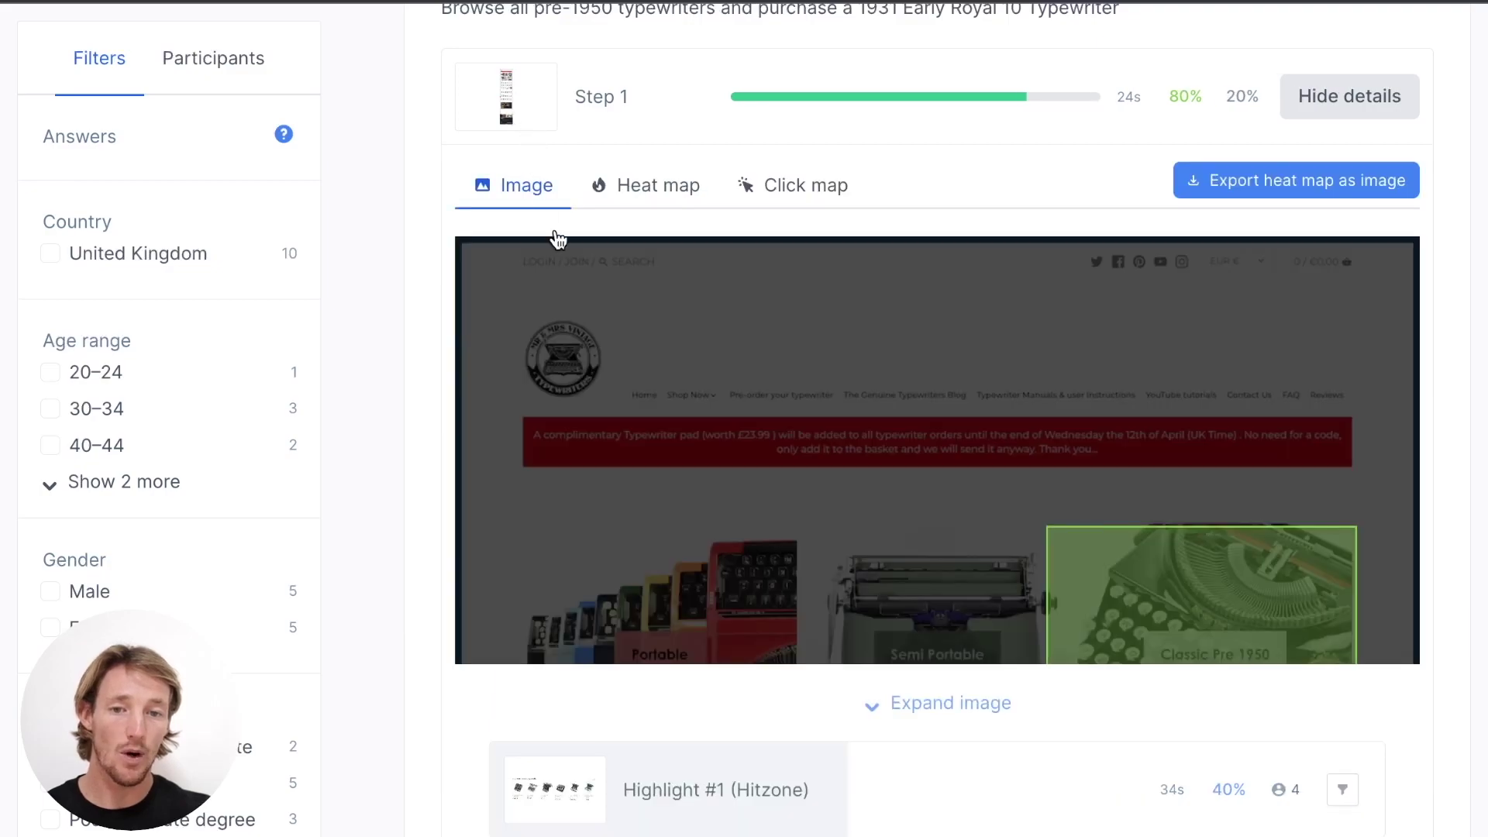
click(671, 188)
scroll(910, 480, down, 3)
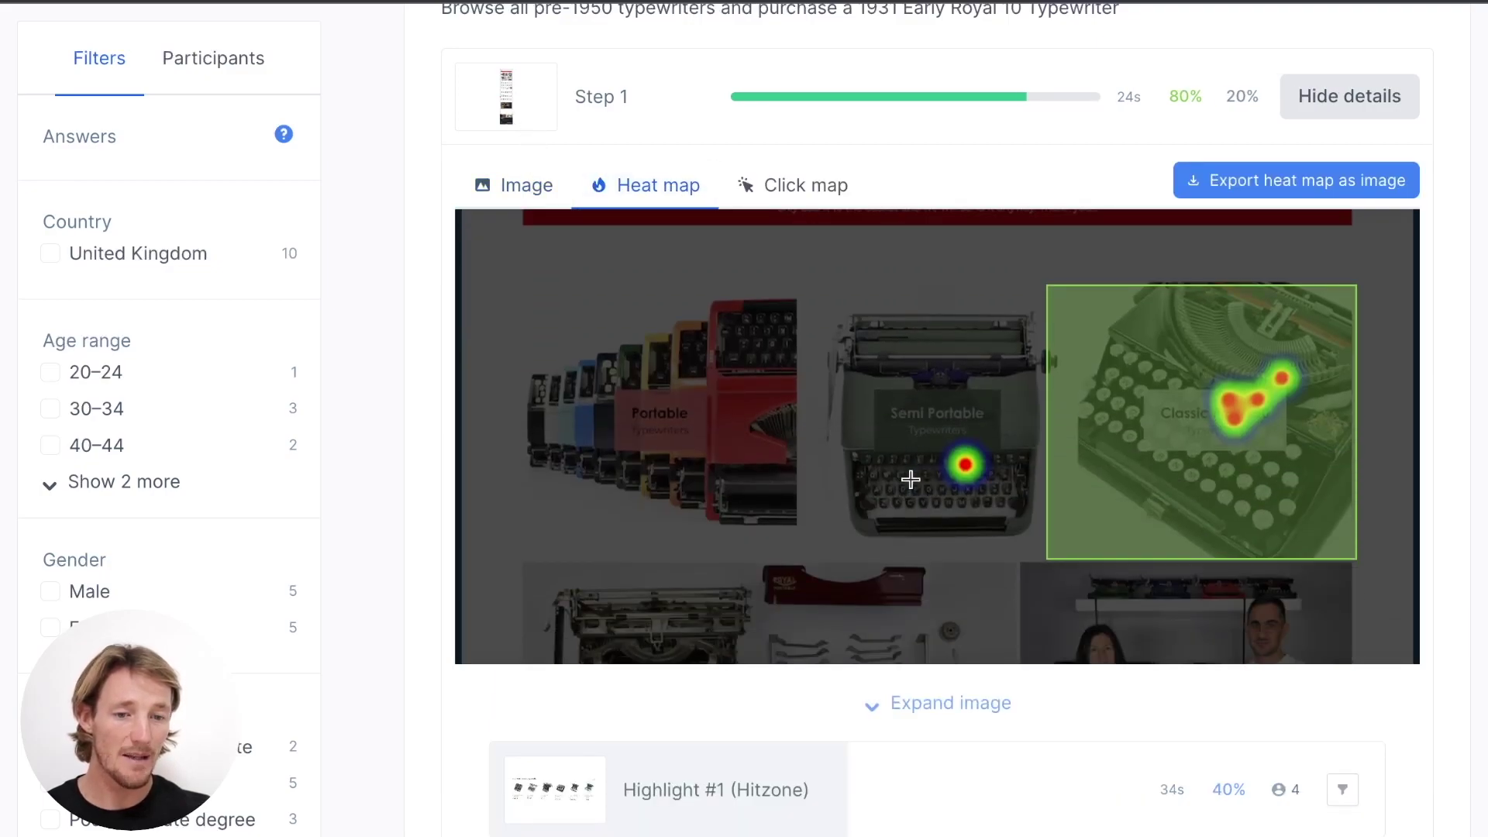
drag(913, 419, 1022, 547)
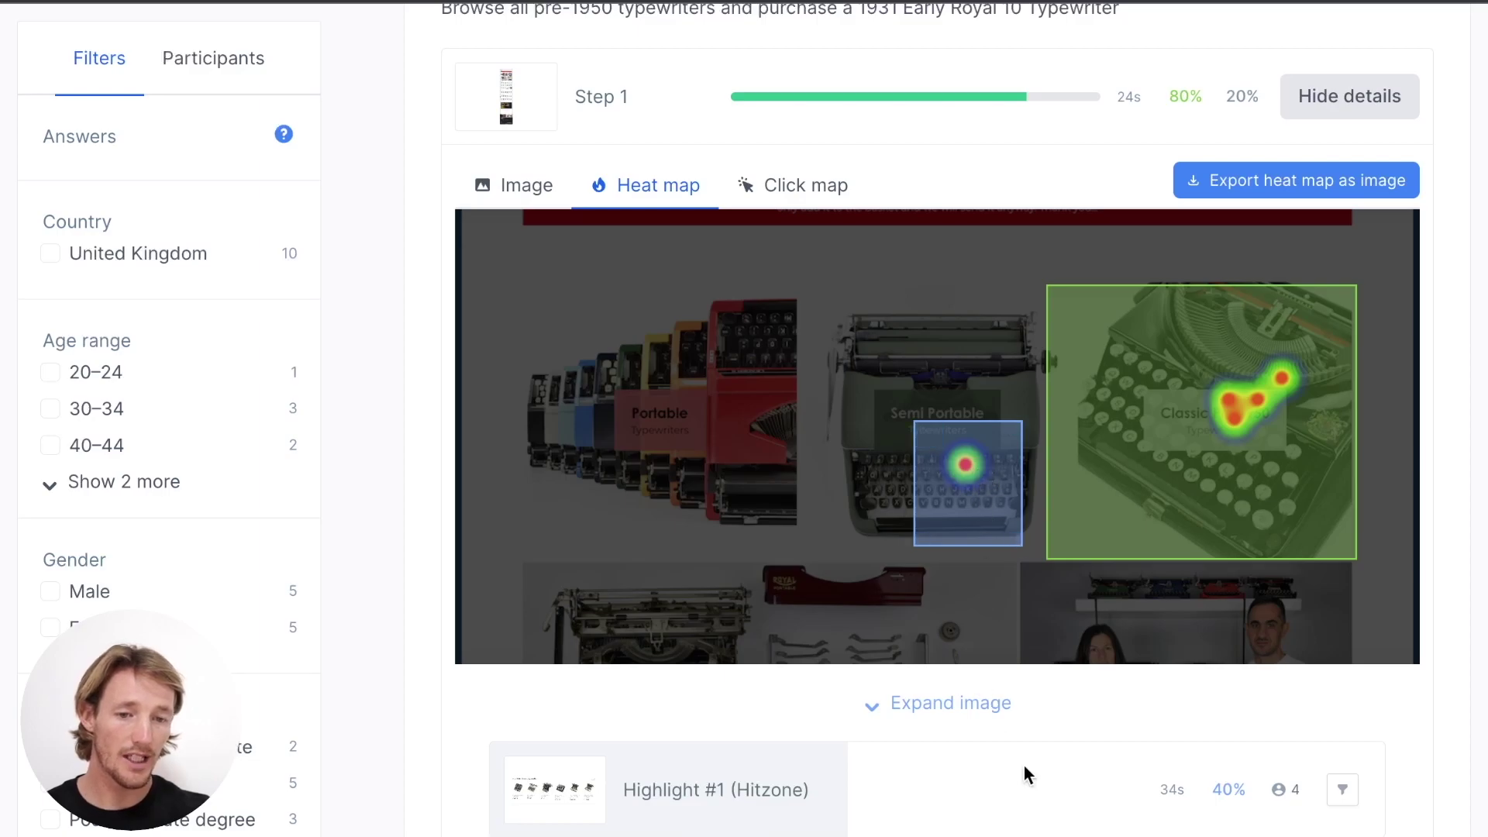
scroll(1025, 775, down, 6)
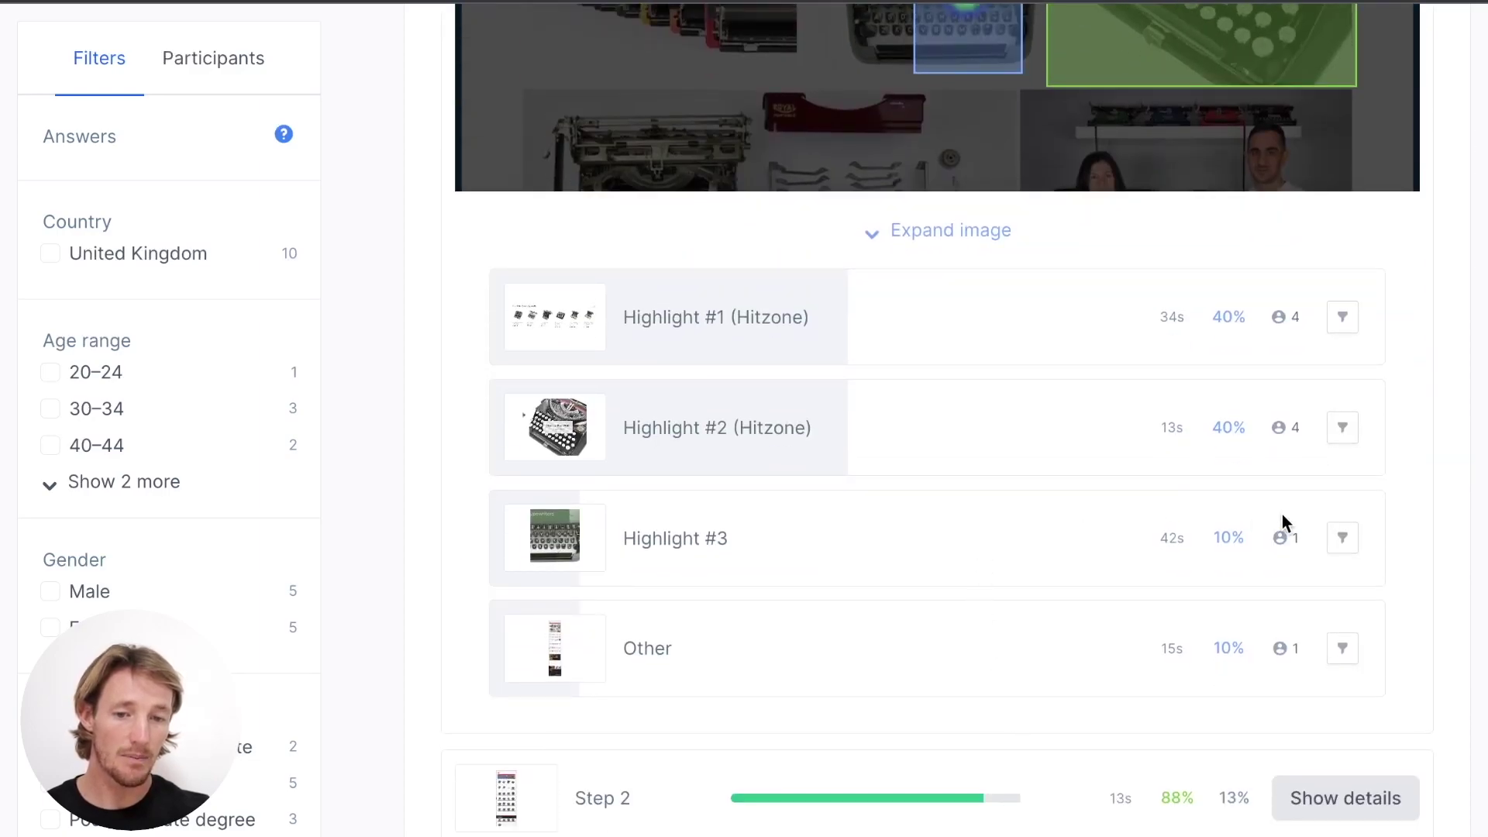
Step: Filter results to Highlight #3 and review the matching participant's full response
click(1342, 538)
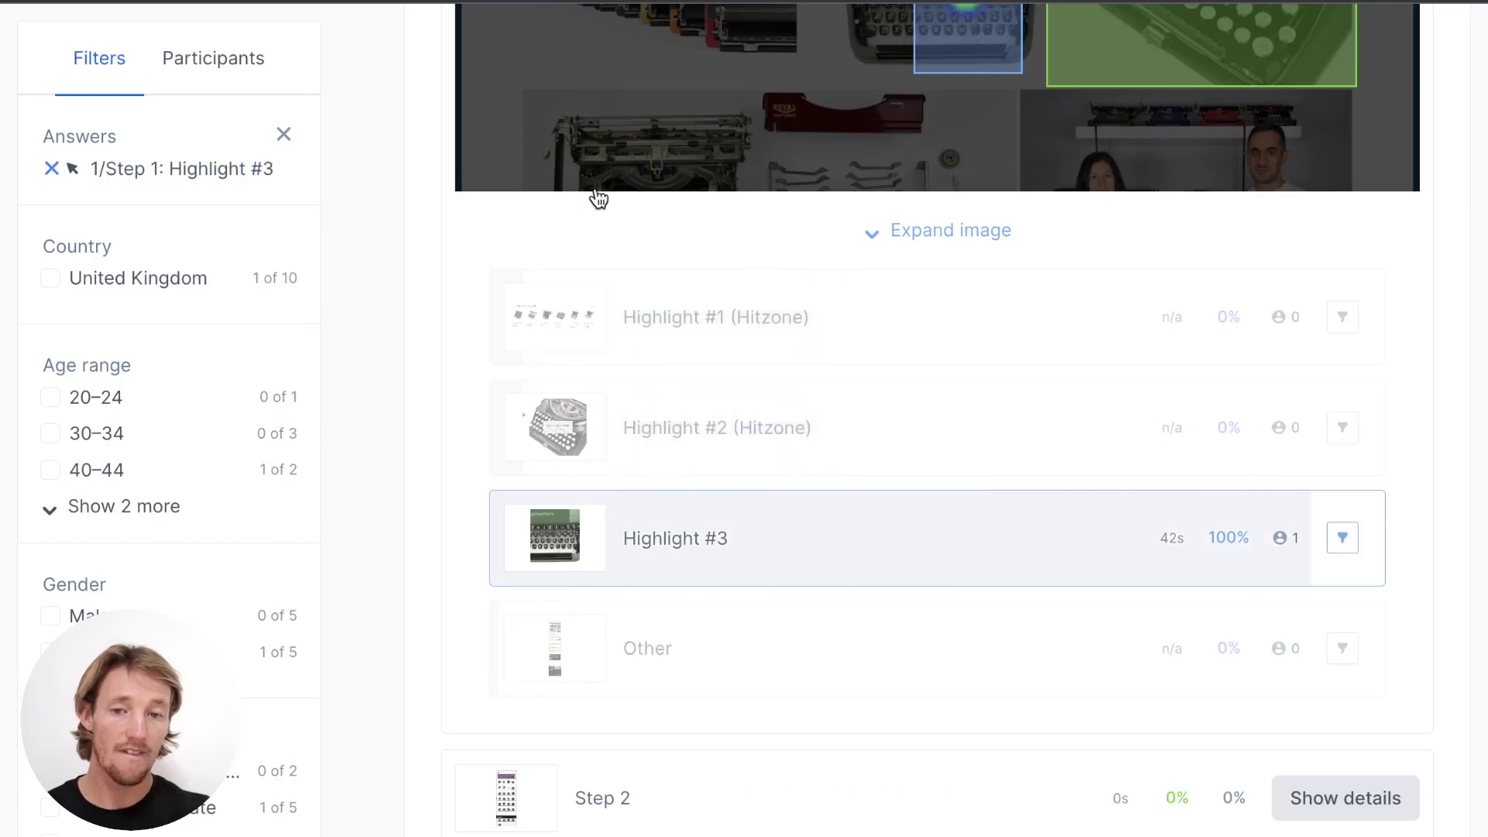
click(253, 52)
click(288, 250)
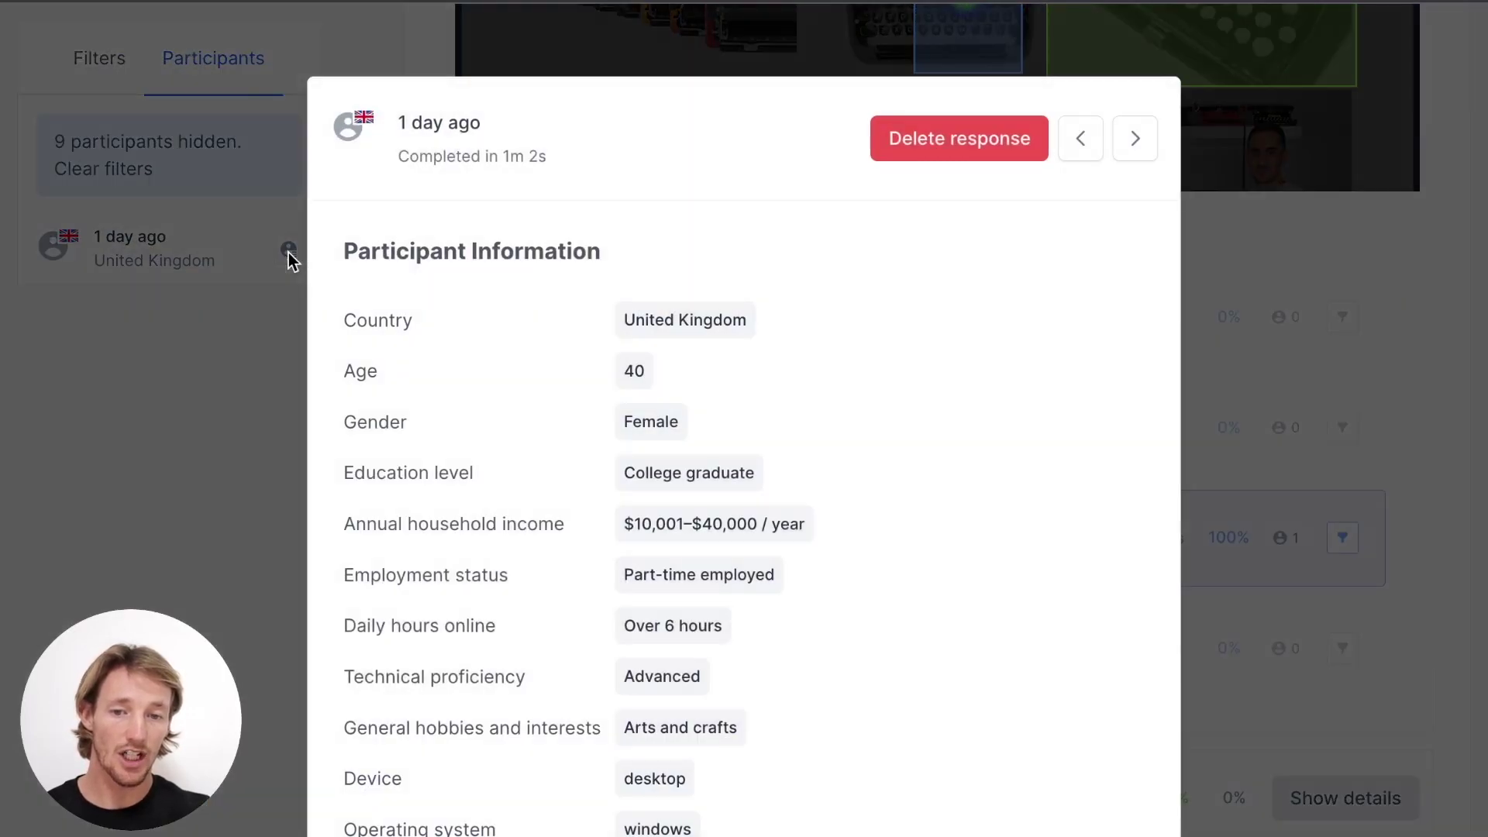
scroll(766, 569, down, 3)
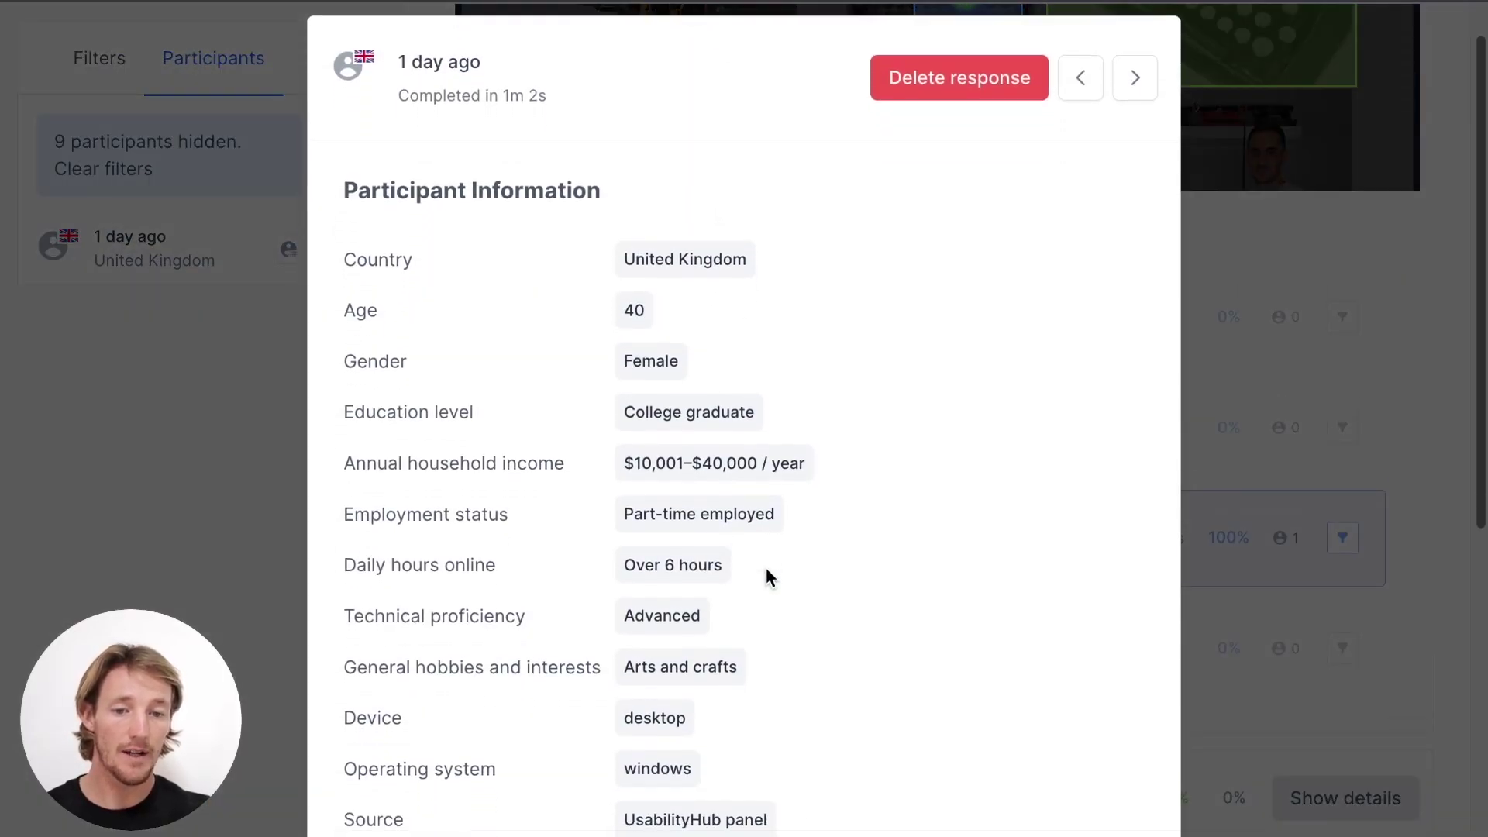
scroll(797, 630, down, 5)
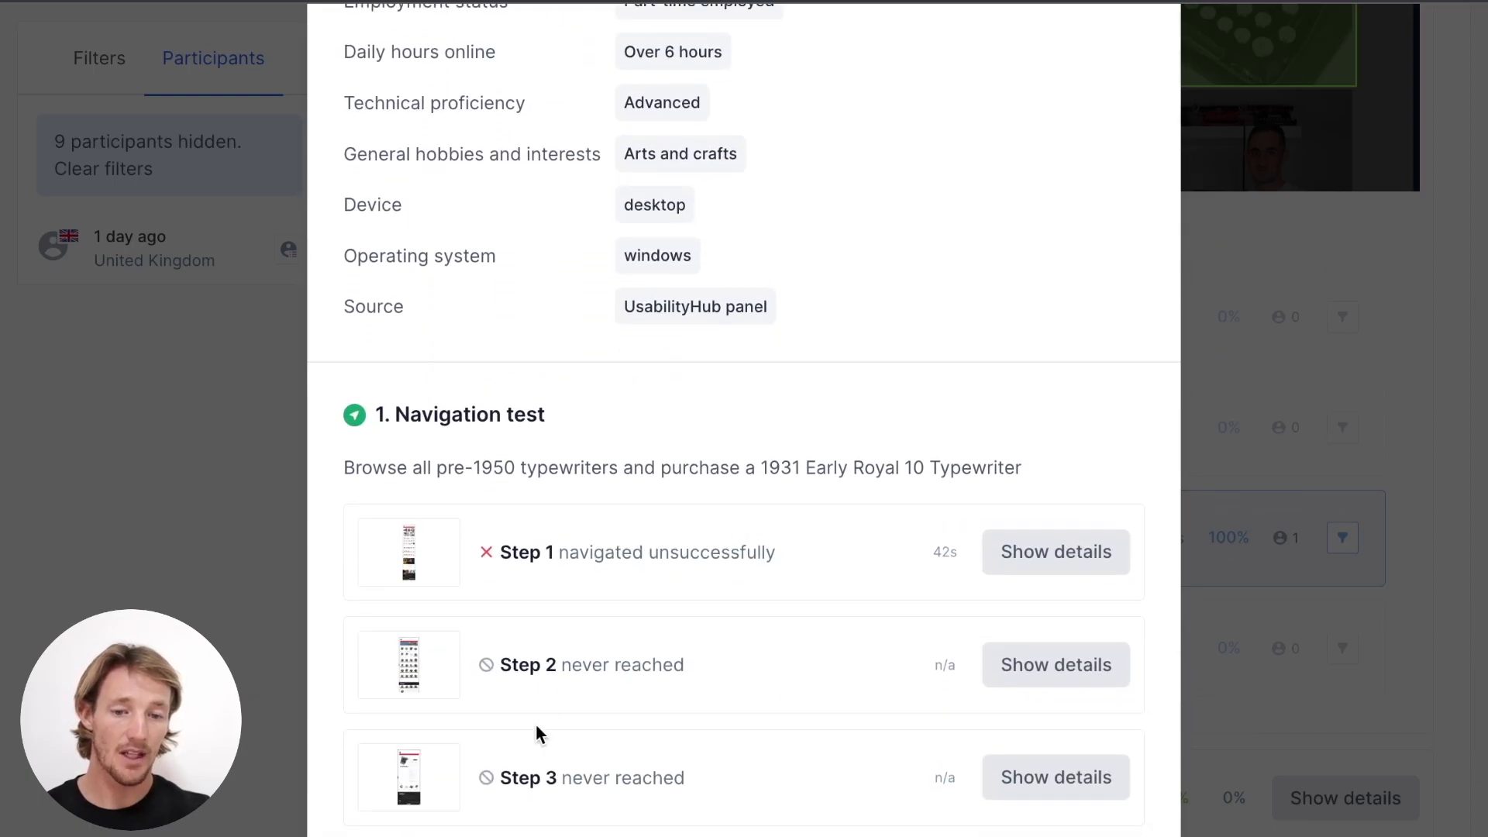
scroll(535, 726, down, 5)
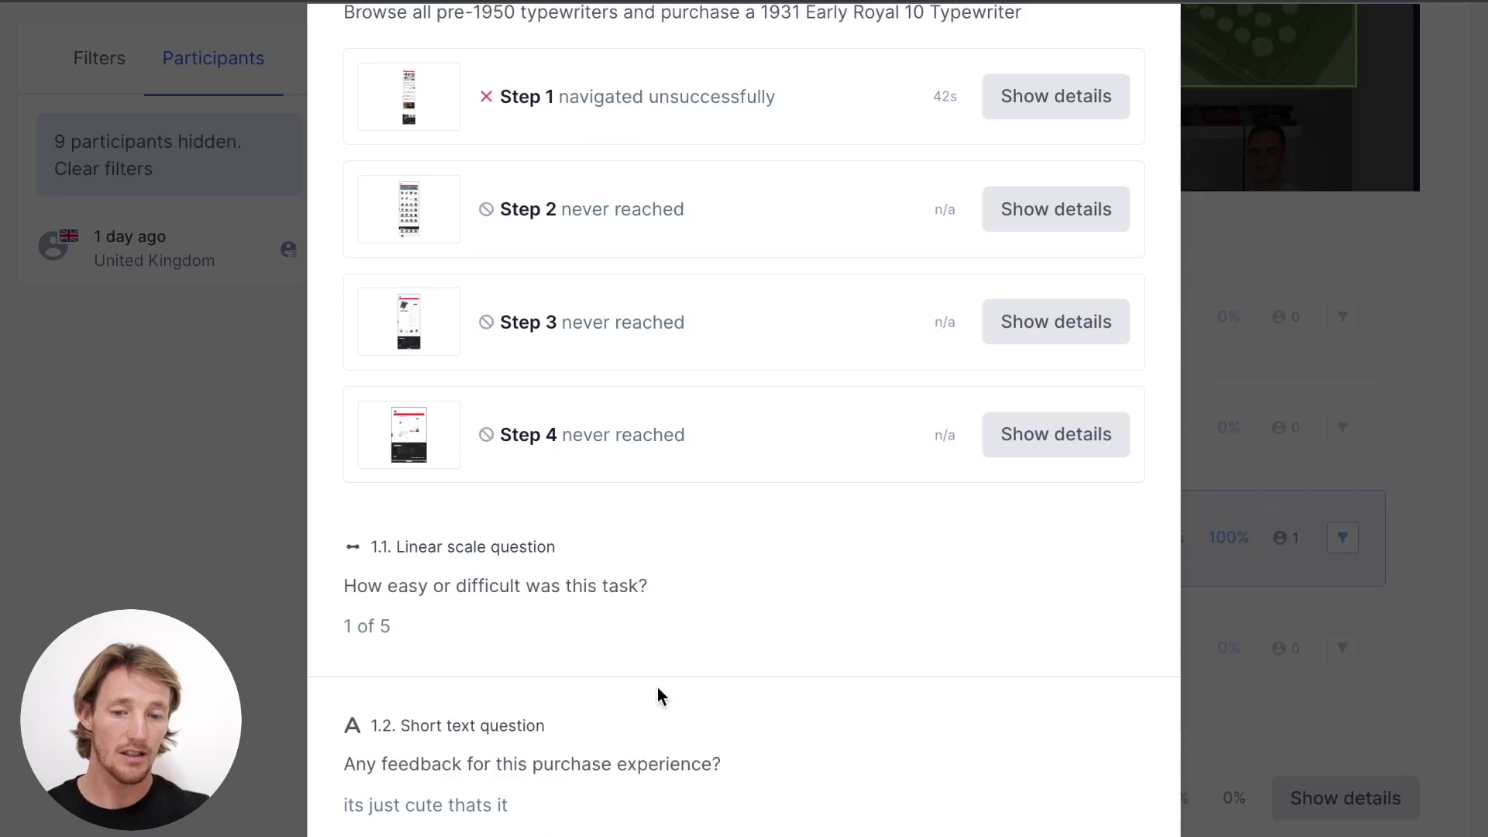
scroll(676, 650, up, 10)
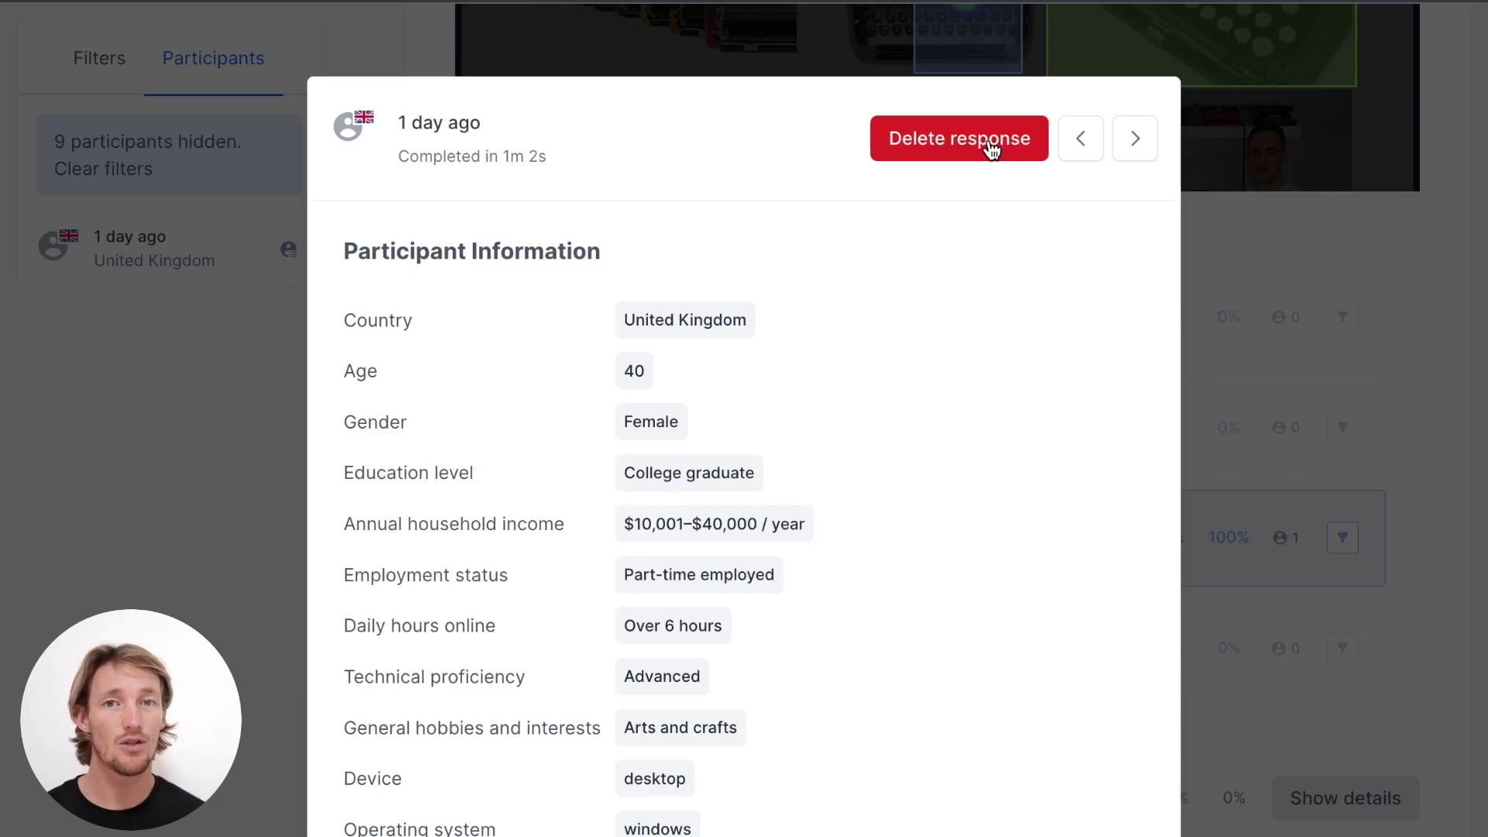
scroll(929, 687, down, 10)
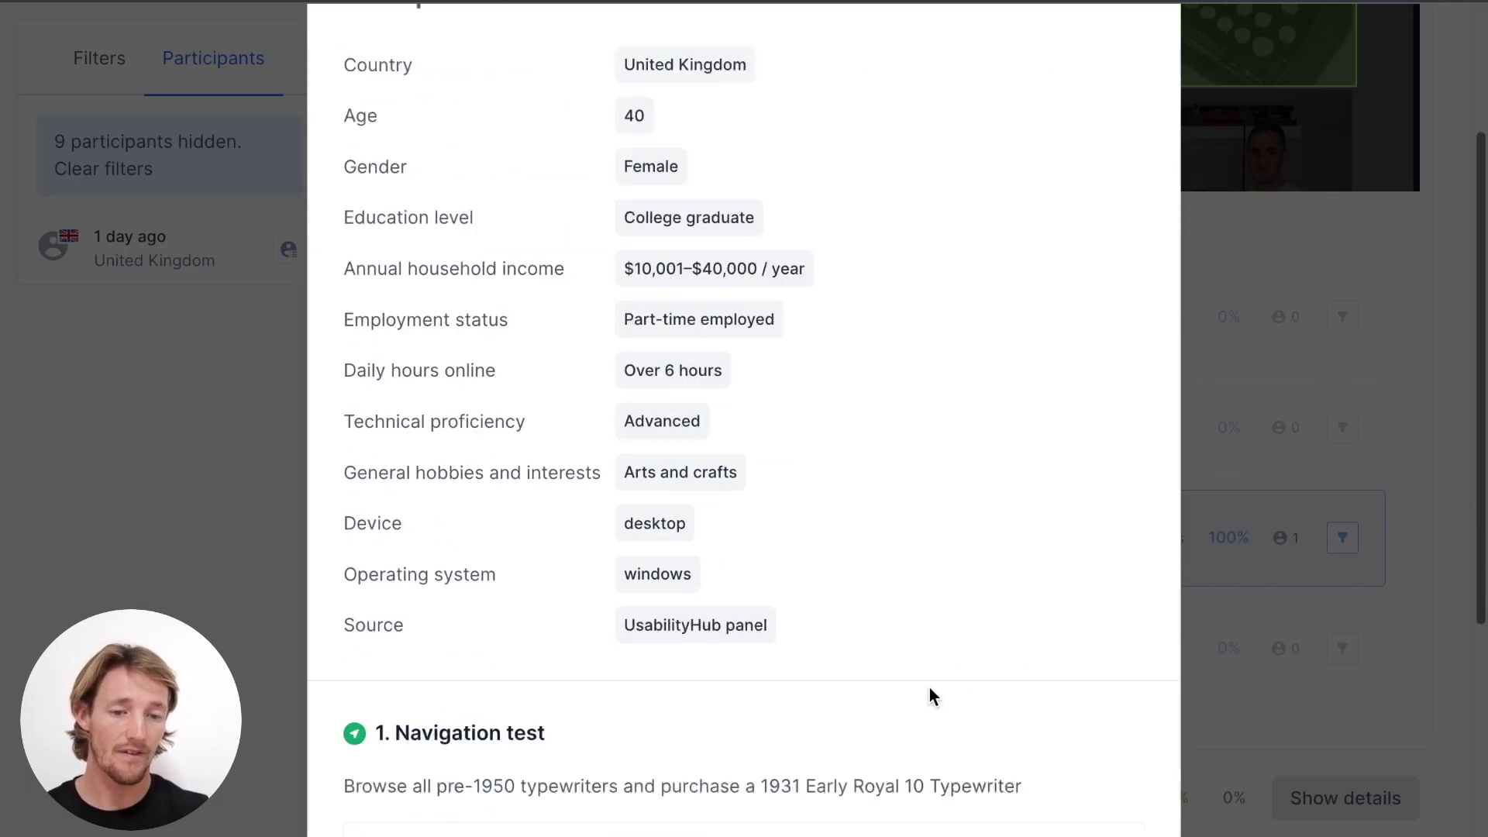
Step: Close the response details and remove the Highlight #3 filter to show all participants
key(Escape)
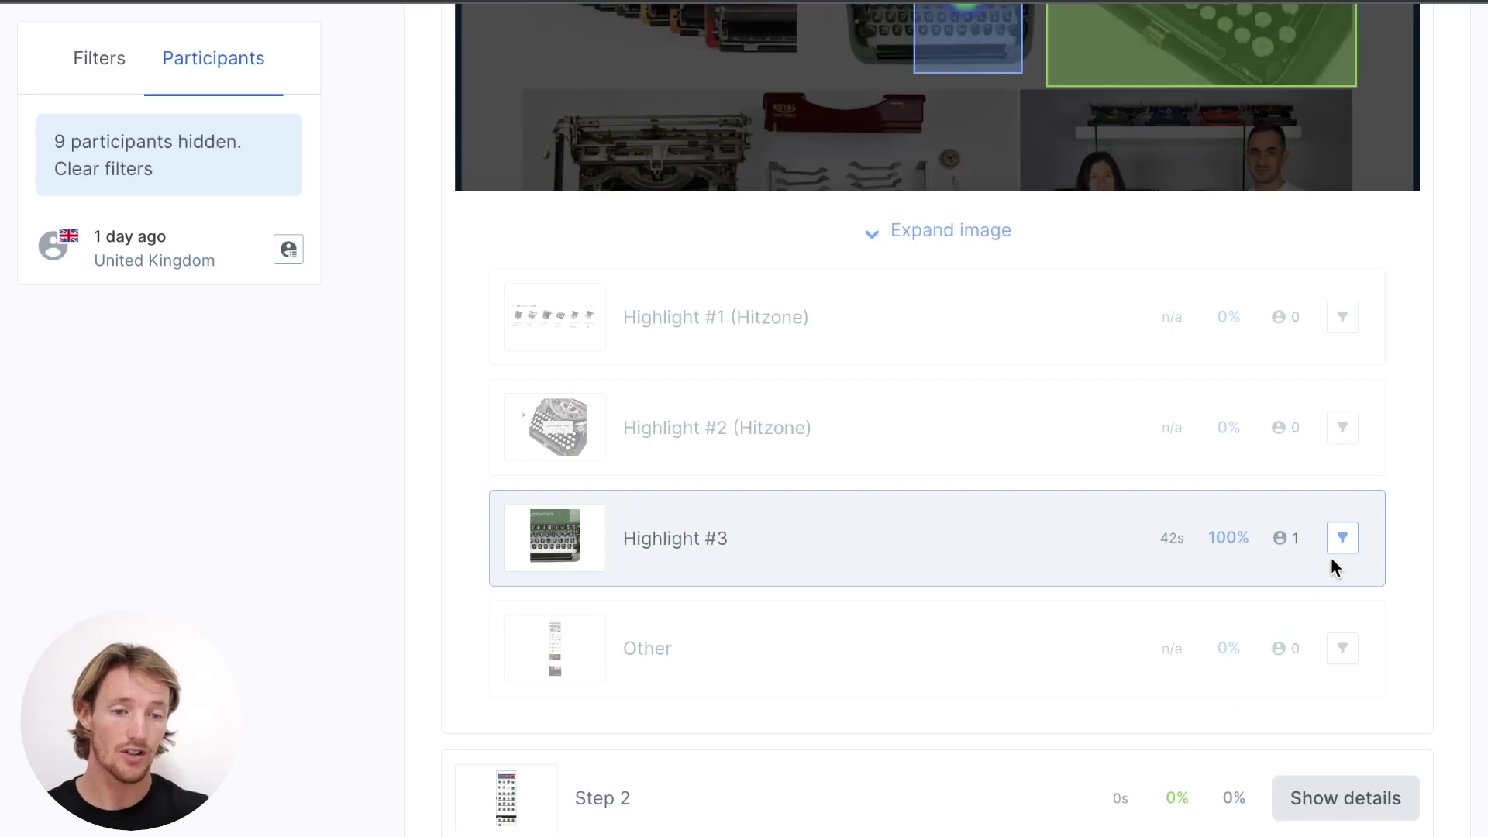
click(1341, 538)
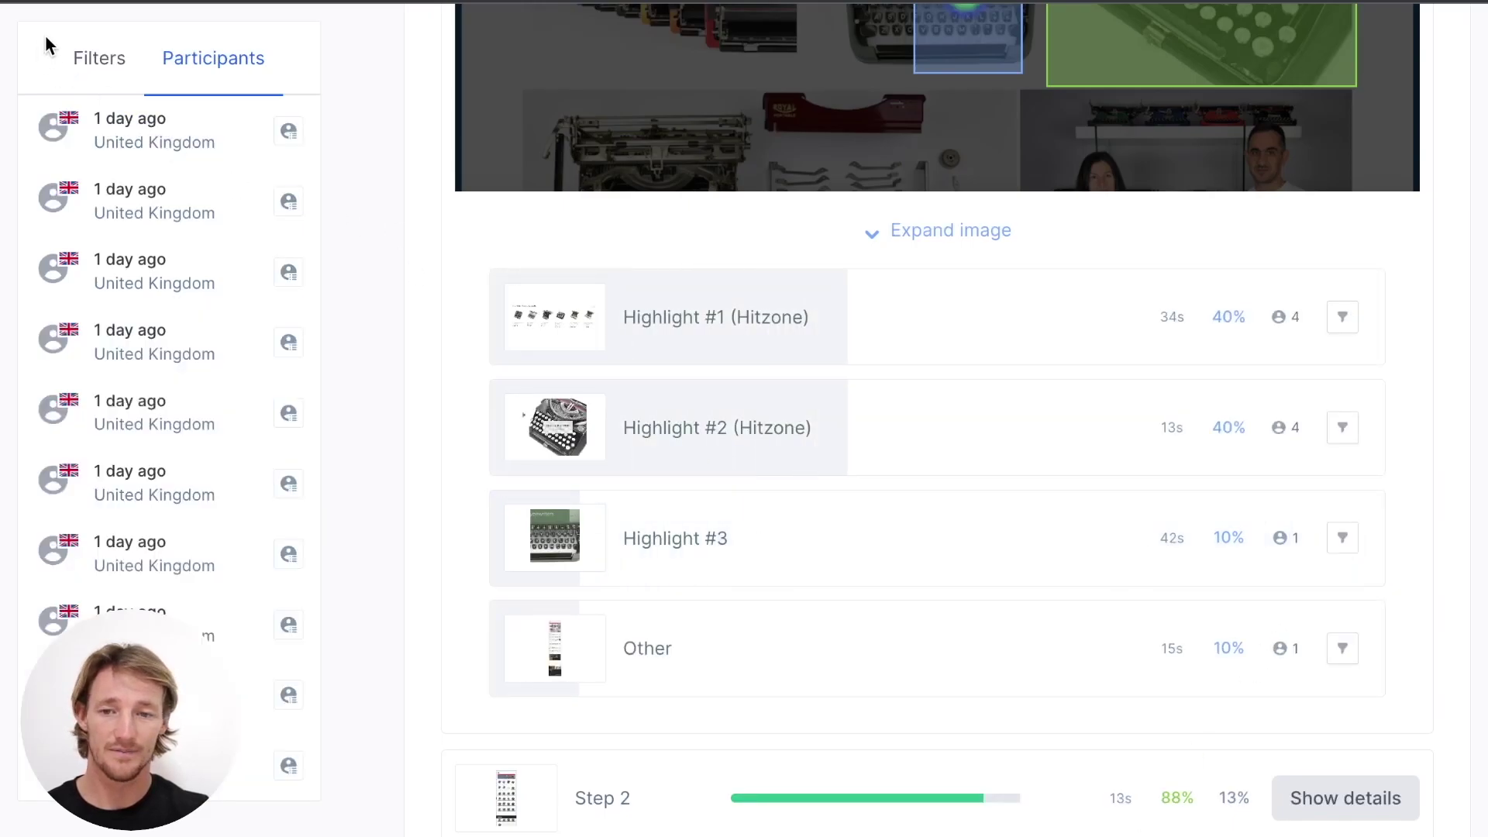
click(99, 55)
scroll(758, 464, down, 9)
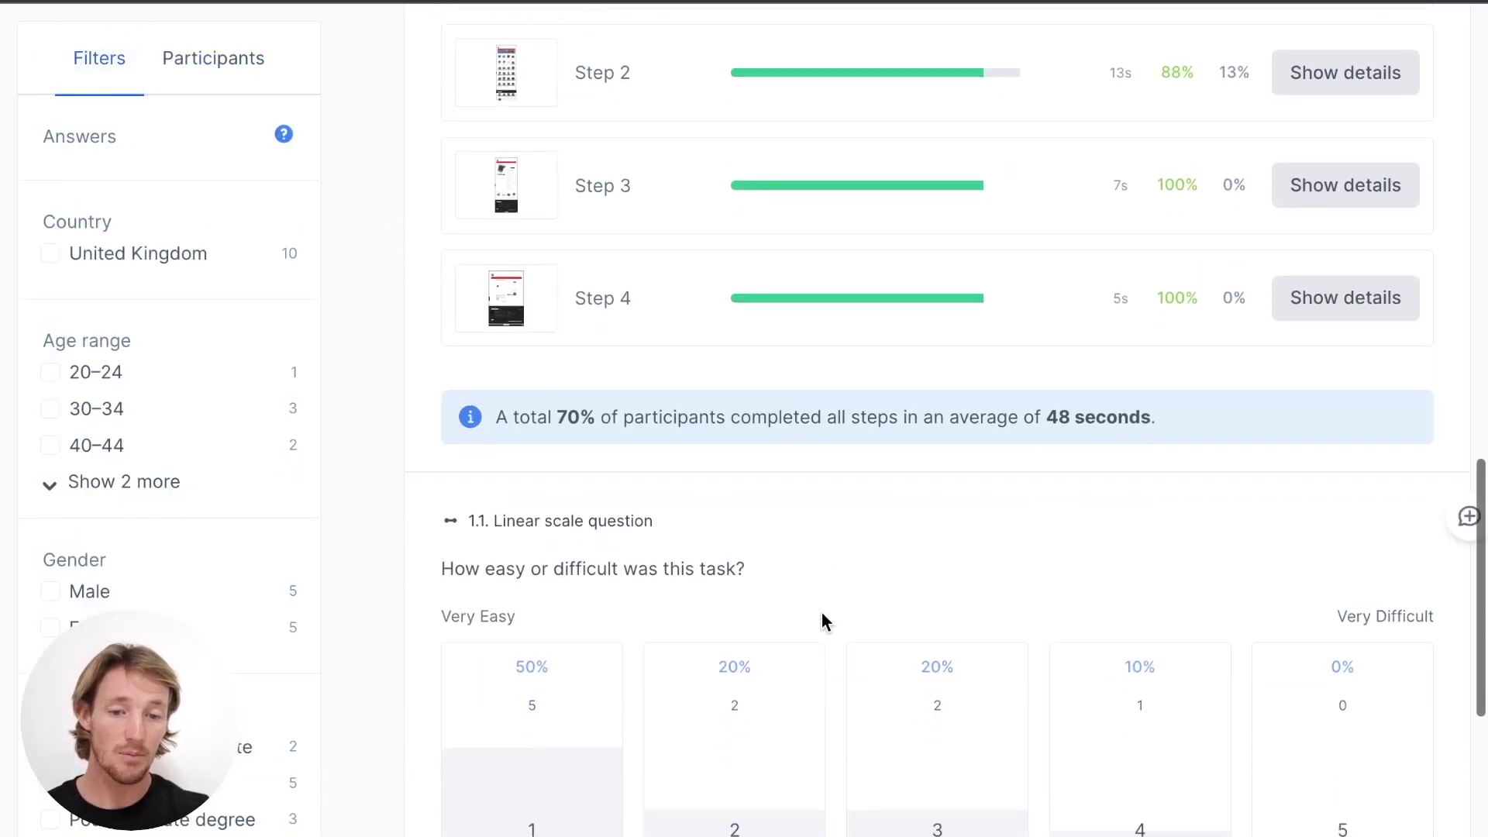
scroll(821, 616, down, 6)
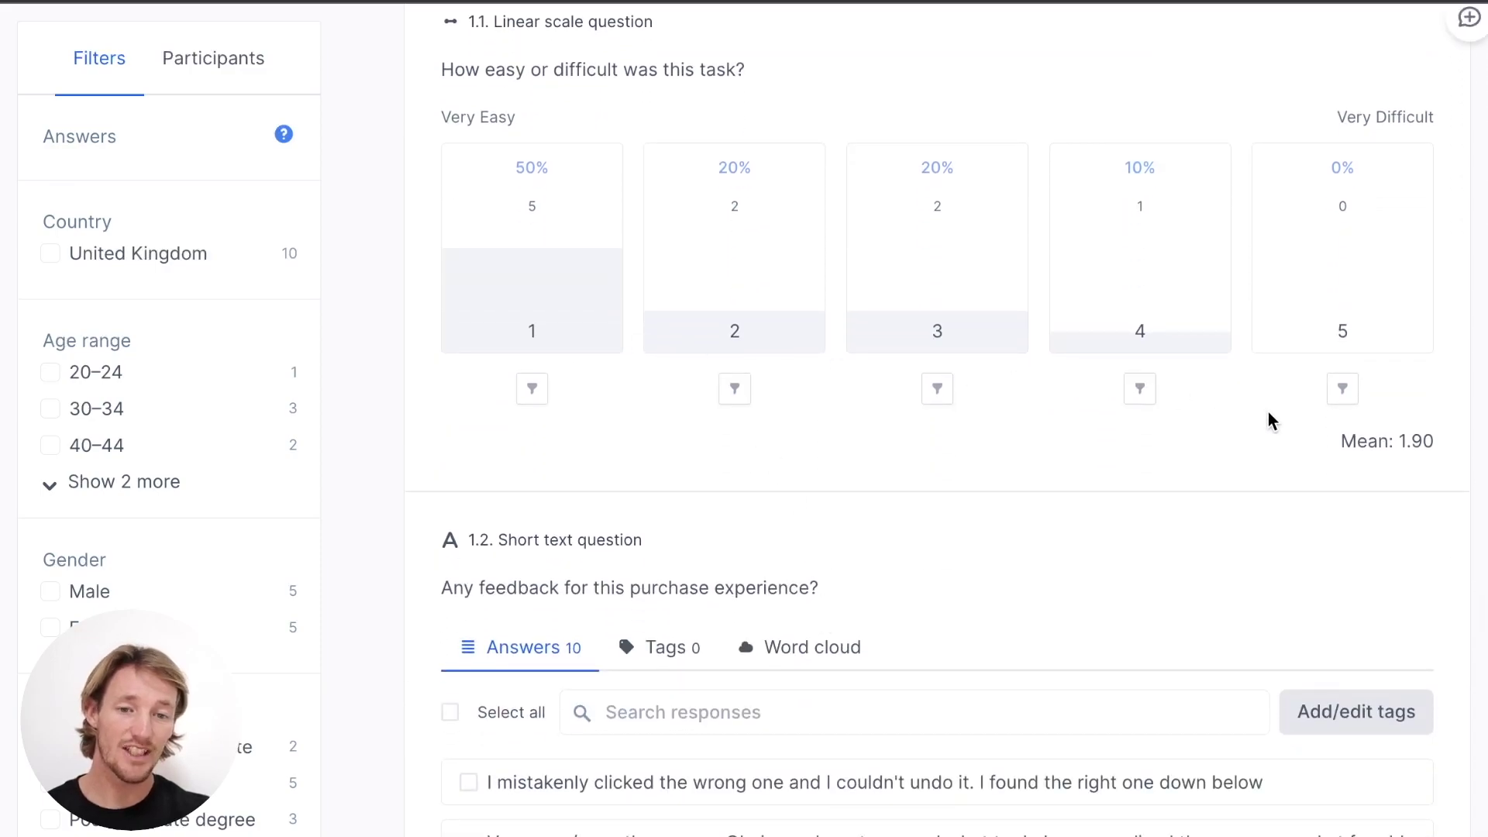
scroll(1207, 476, up, 1)
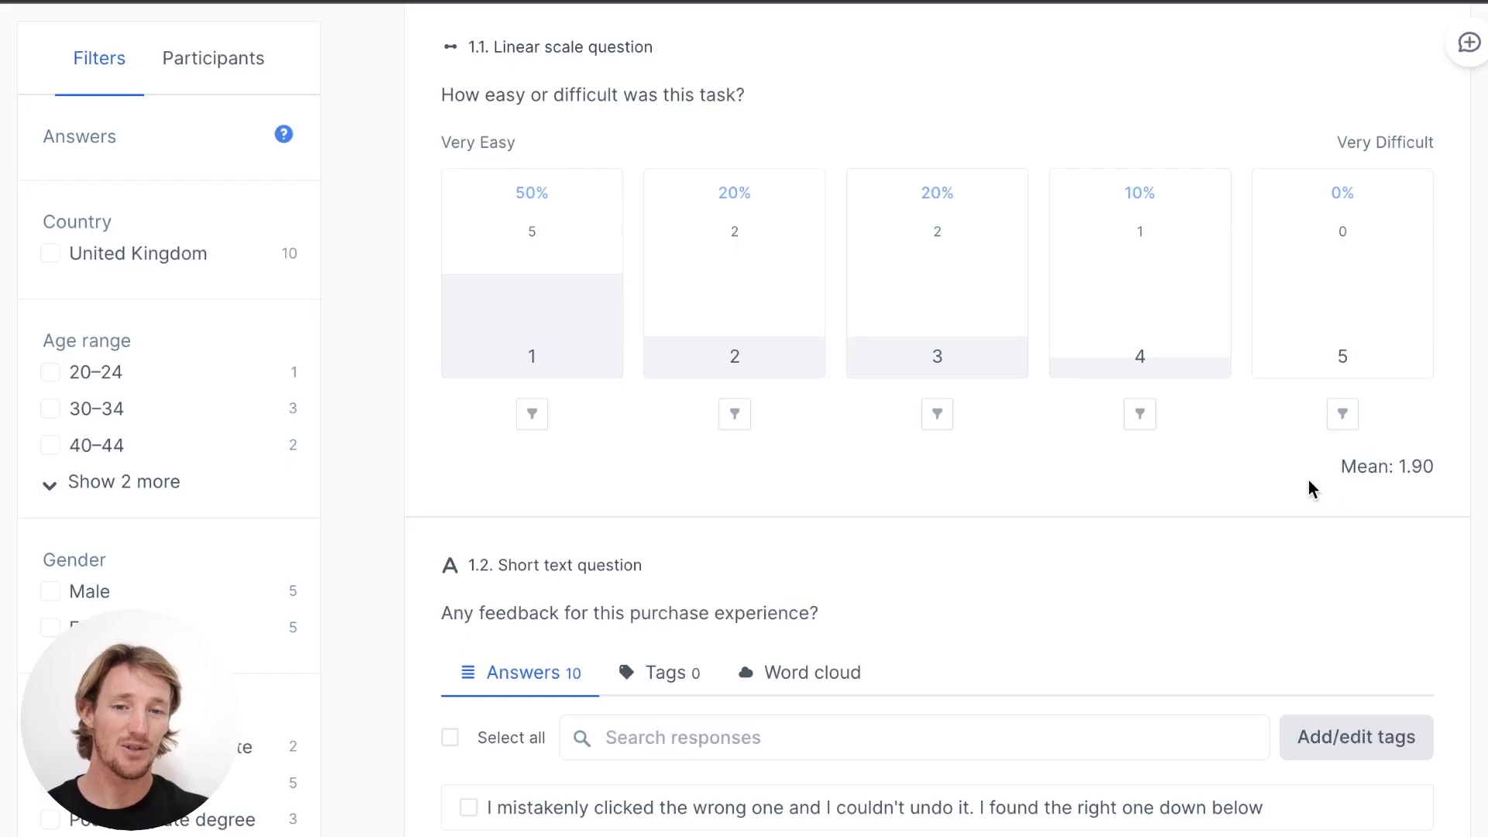
scroll(1059, 546, down, 4)
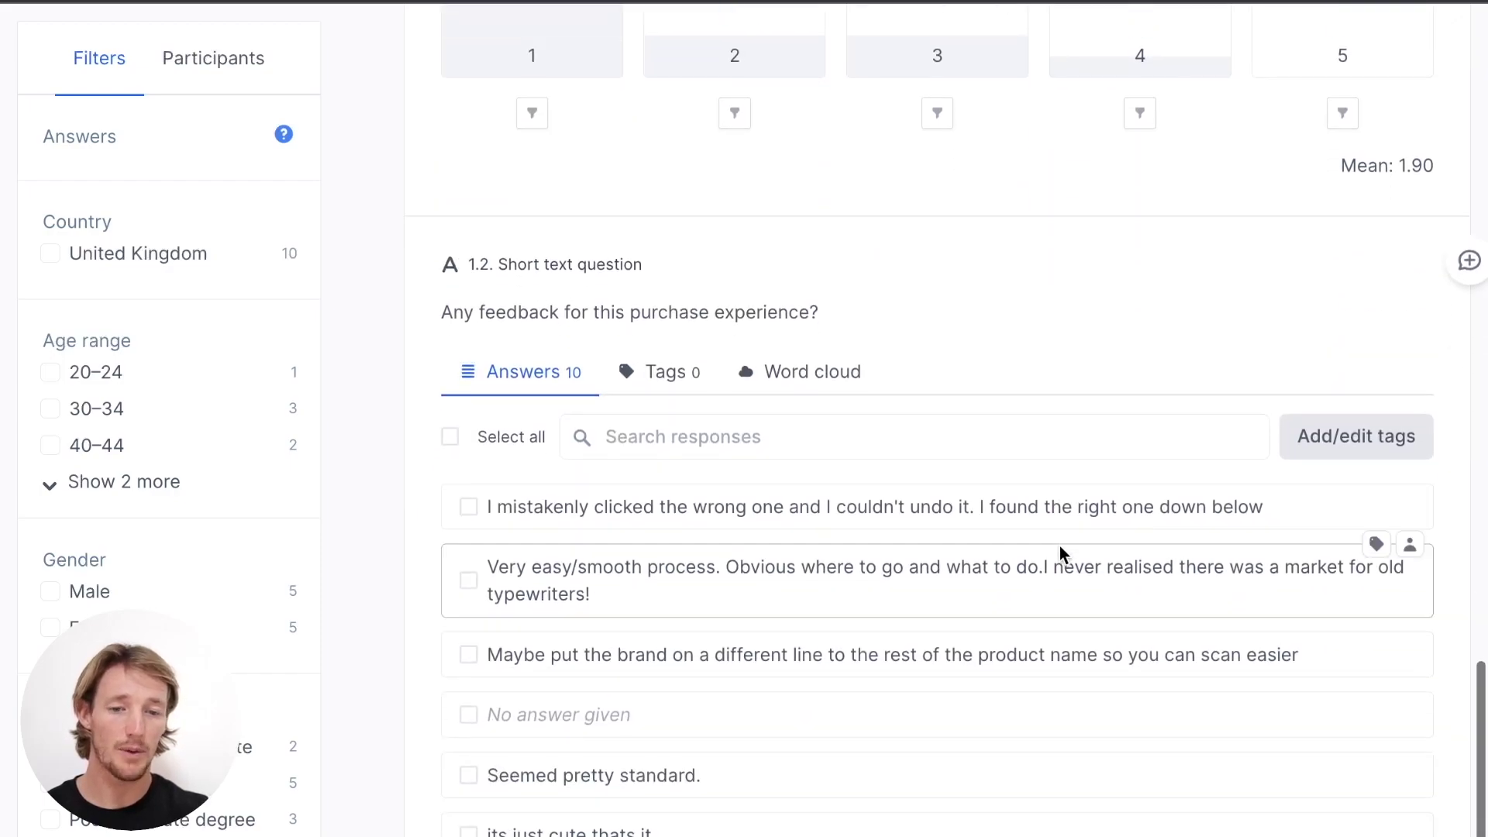
scroll(1008, 574, down, 1)
scroll(812, 692, up, 1)
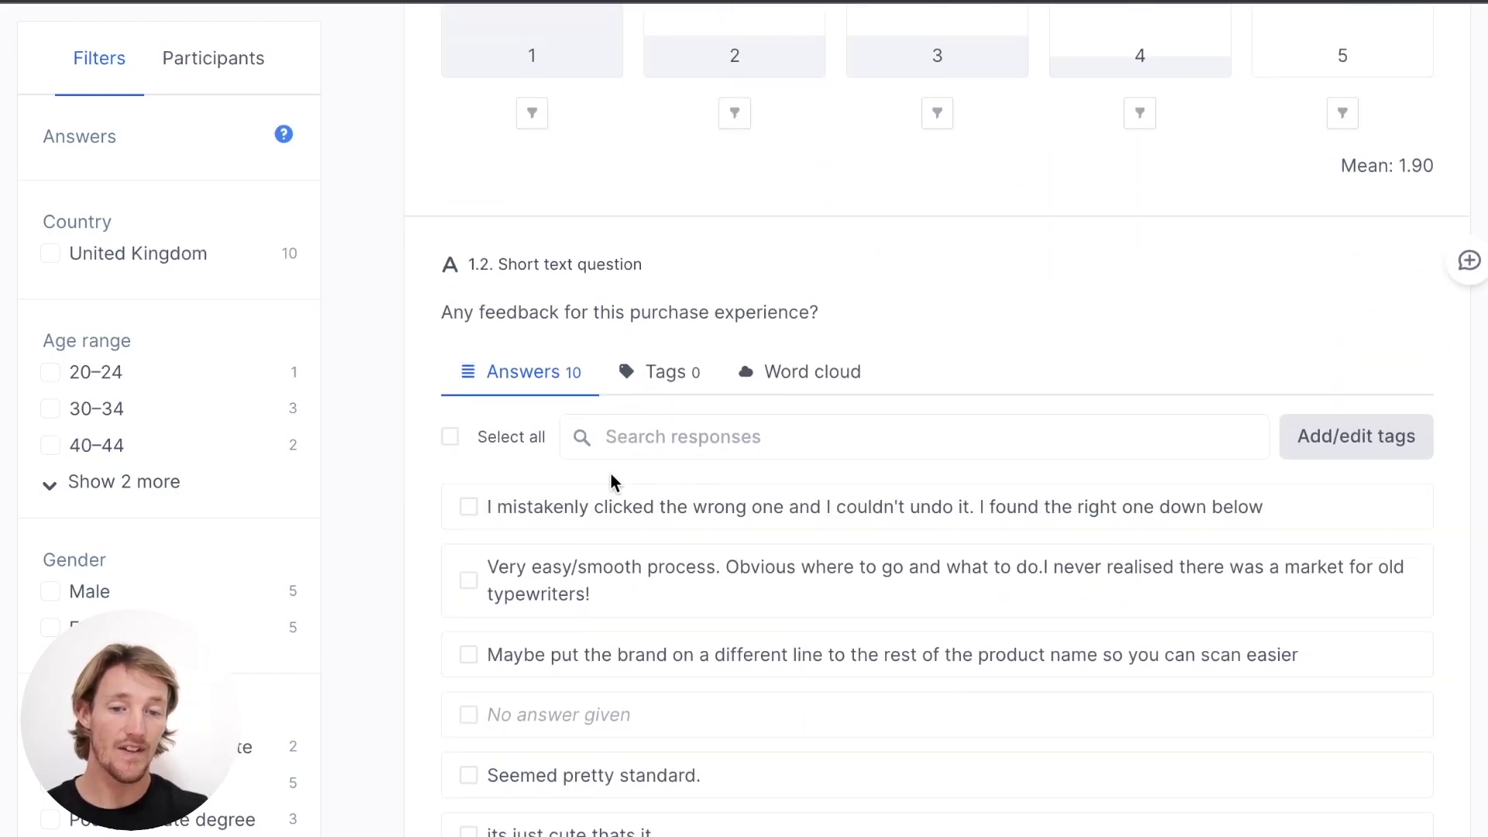
scroll(579, 746, down, 4)
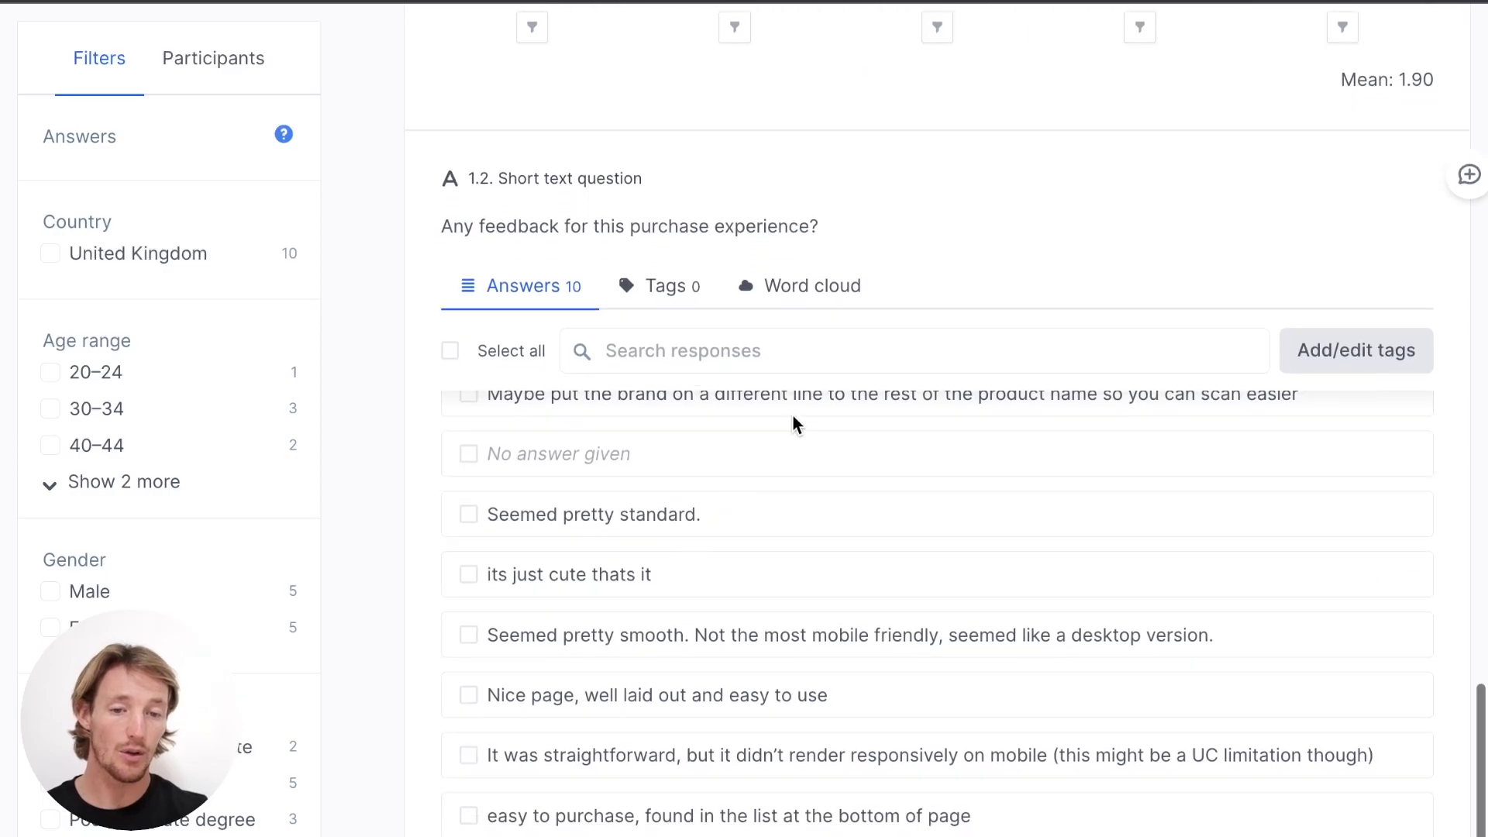
scroll(933, 578, up, 1)
scroll(933, 578, down, 1)
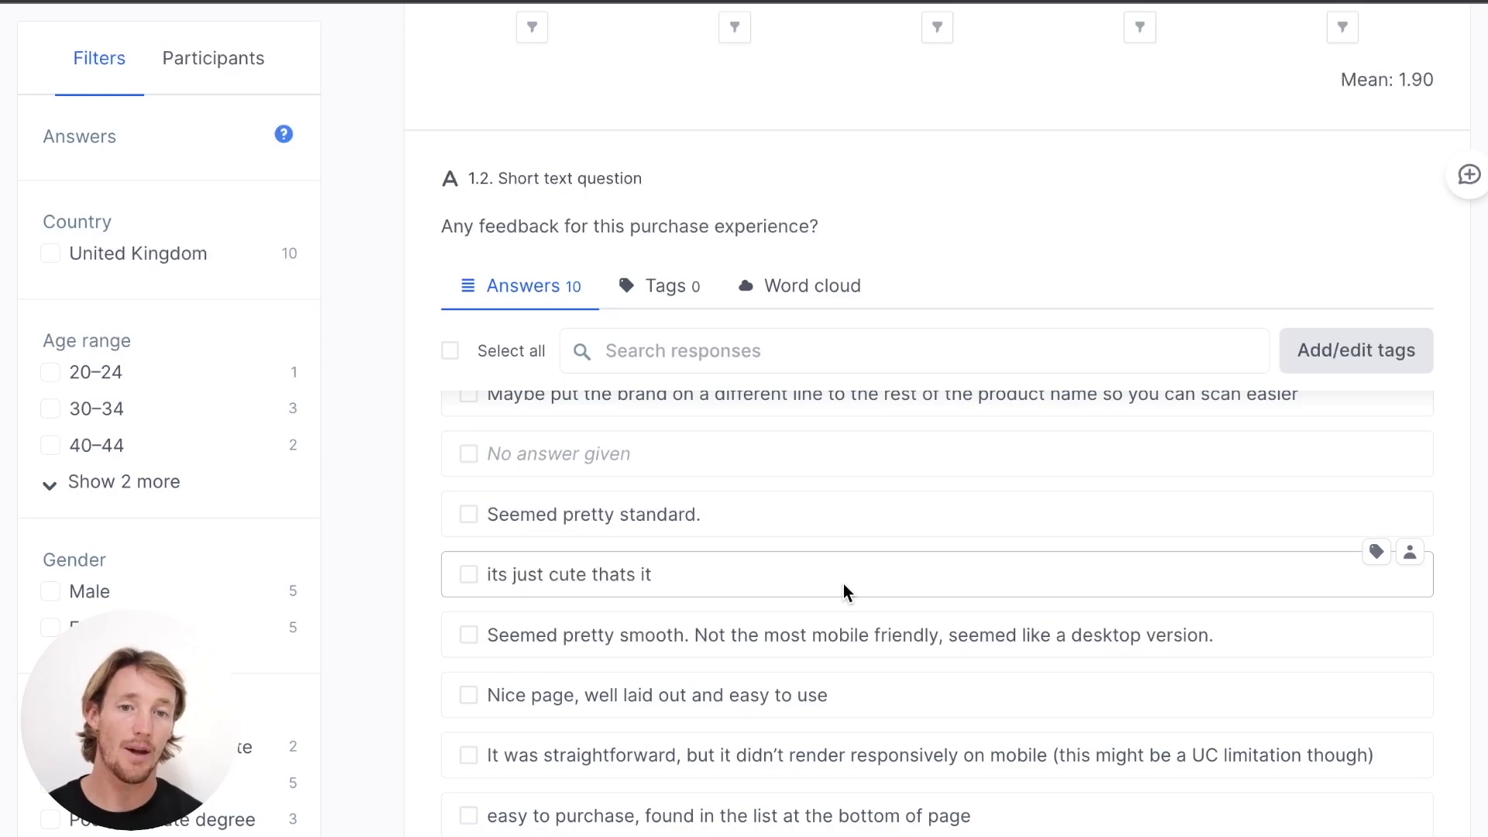
scroll(958, 384, up, 10)
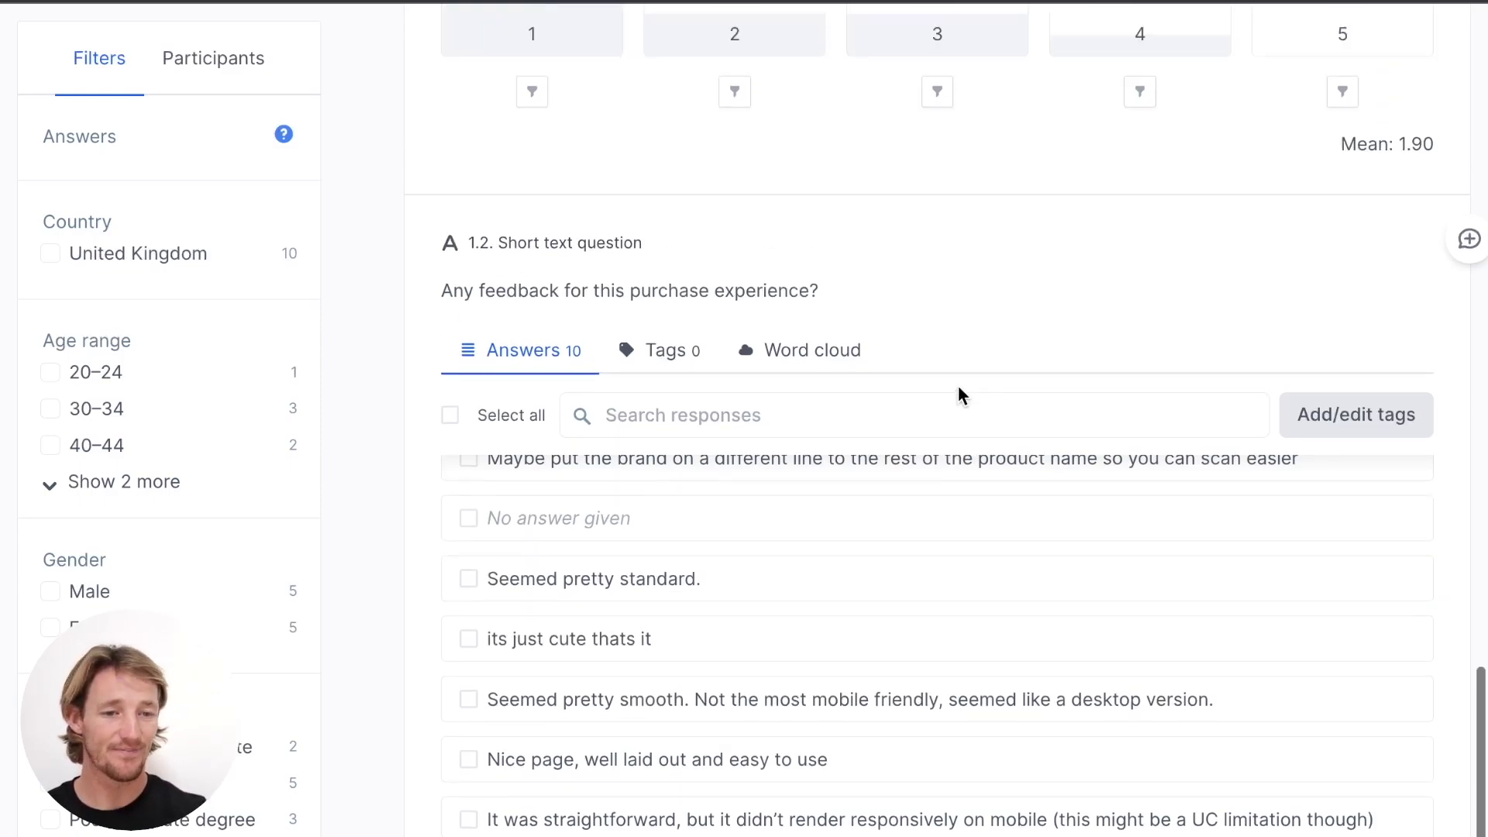
Step: Open a participant preview of the Navigation Test from the test's actions menu
scroll(1233, 293, up, 8)
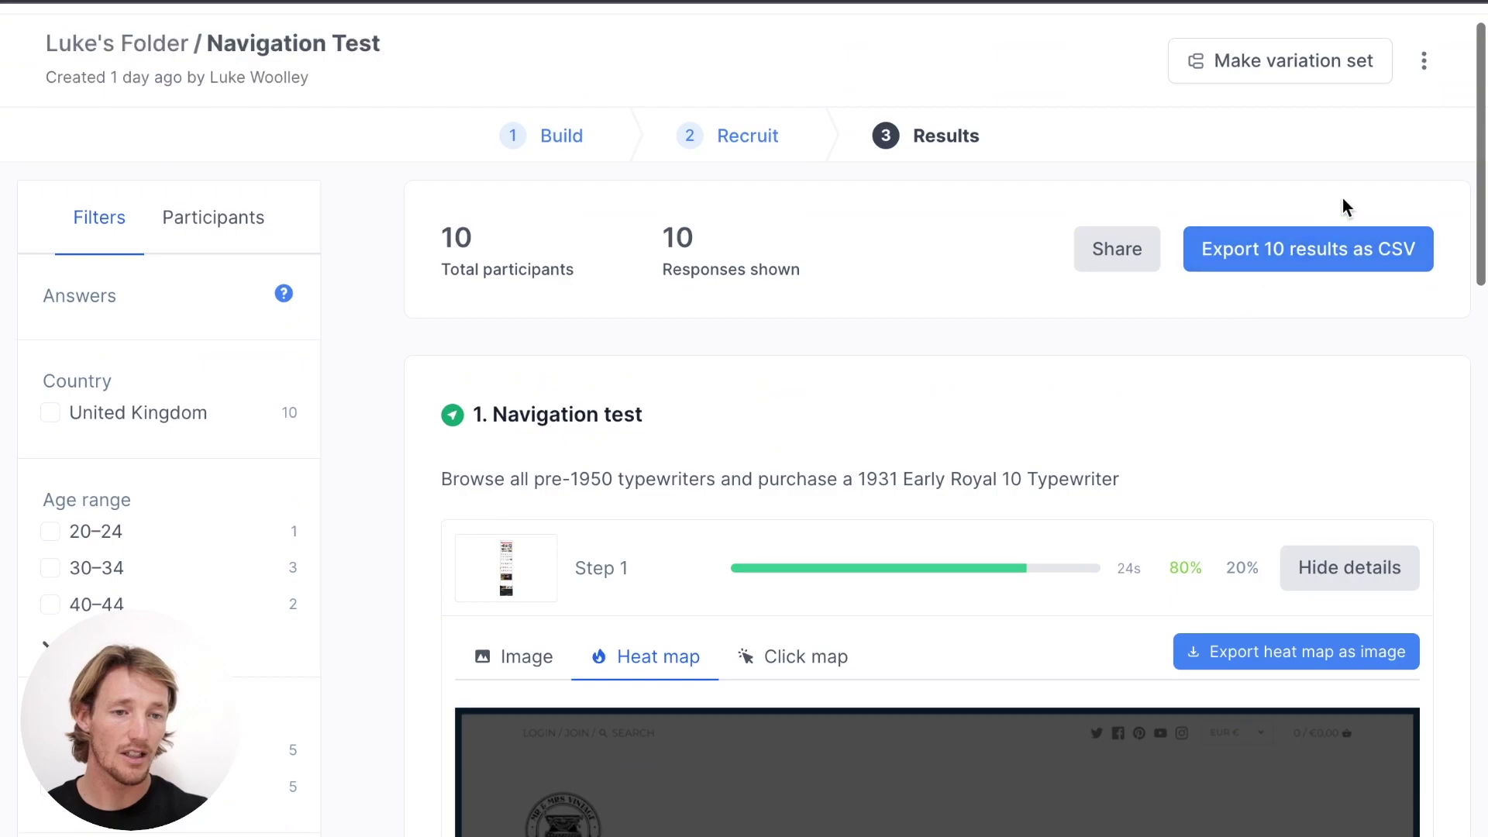
click(1424, 62)
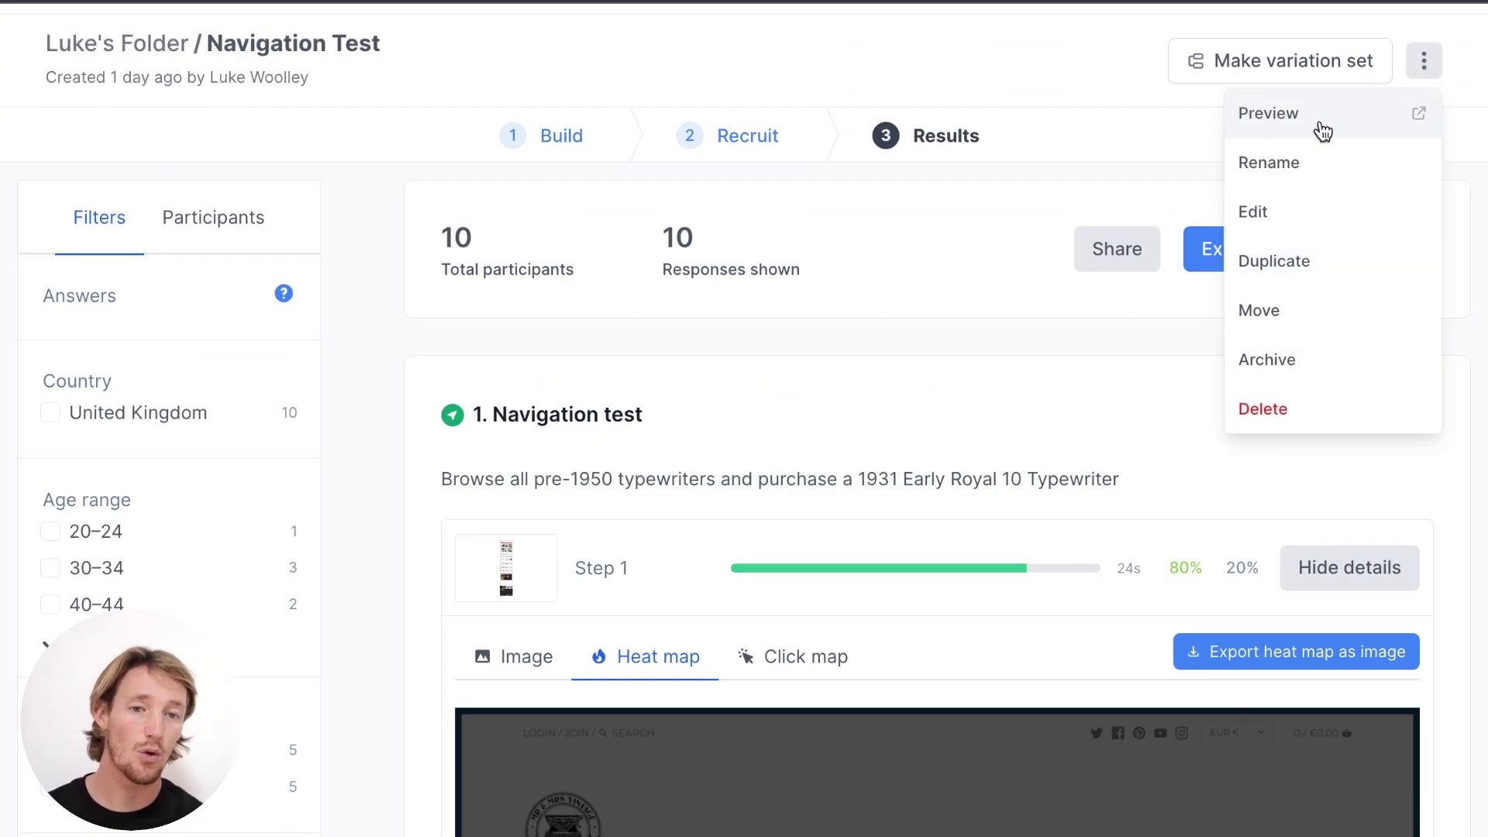
click(1320, 124)
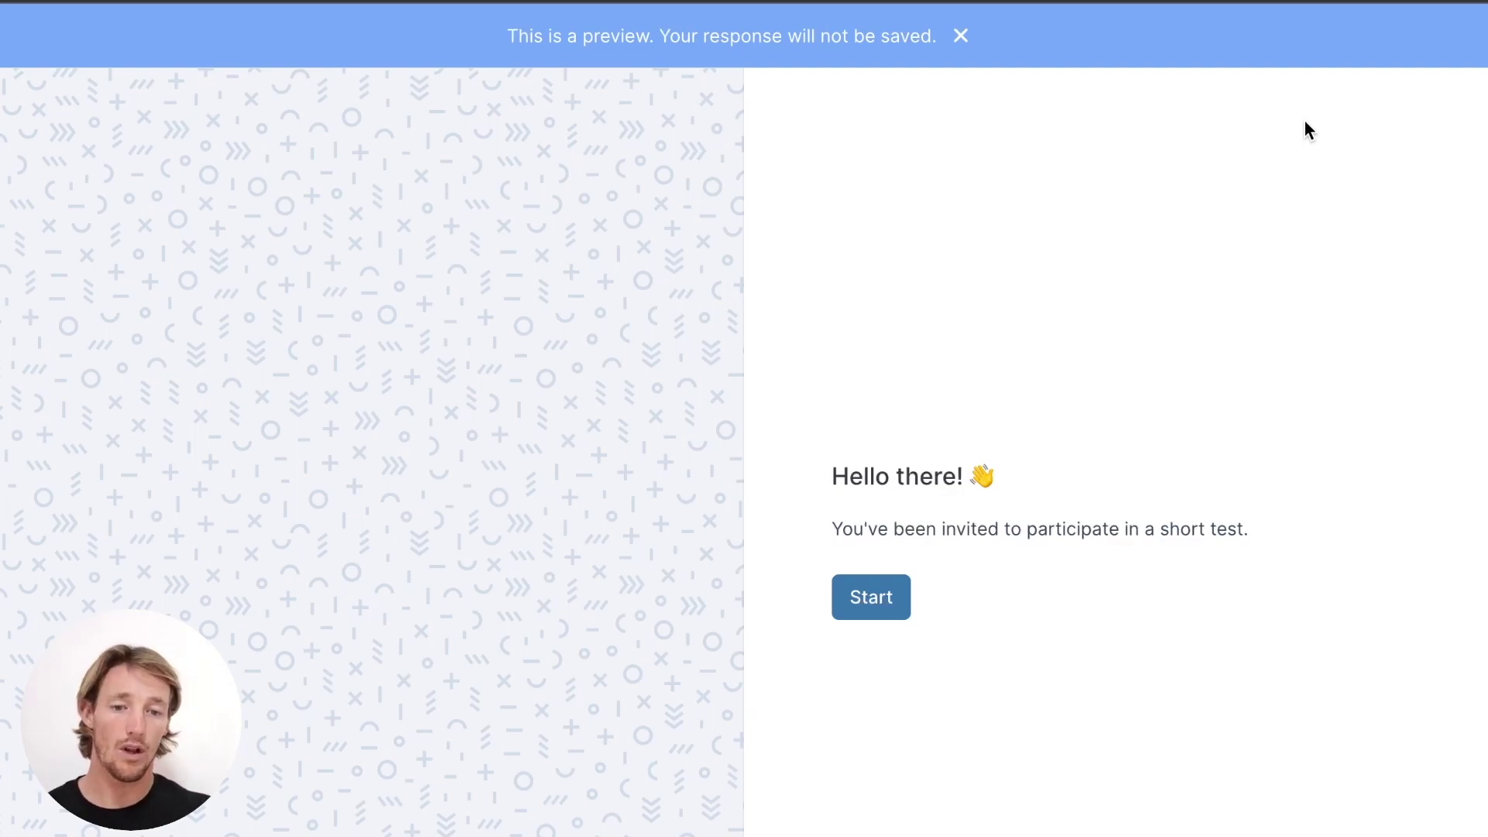
Step: Start the preview and load the typewriter shop interface for the task
click(884, 605)
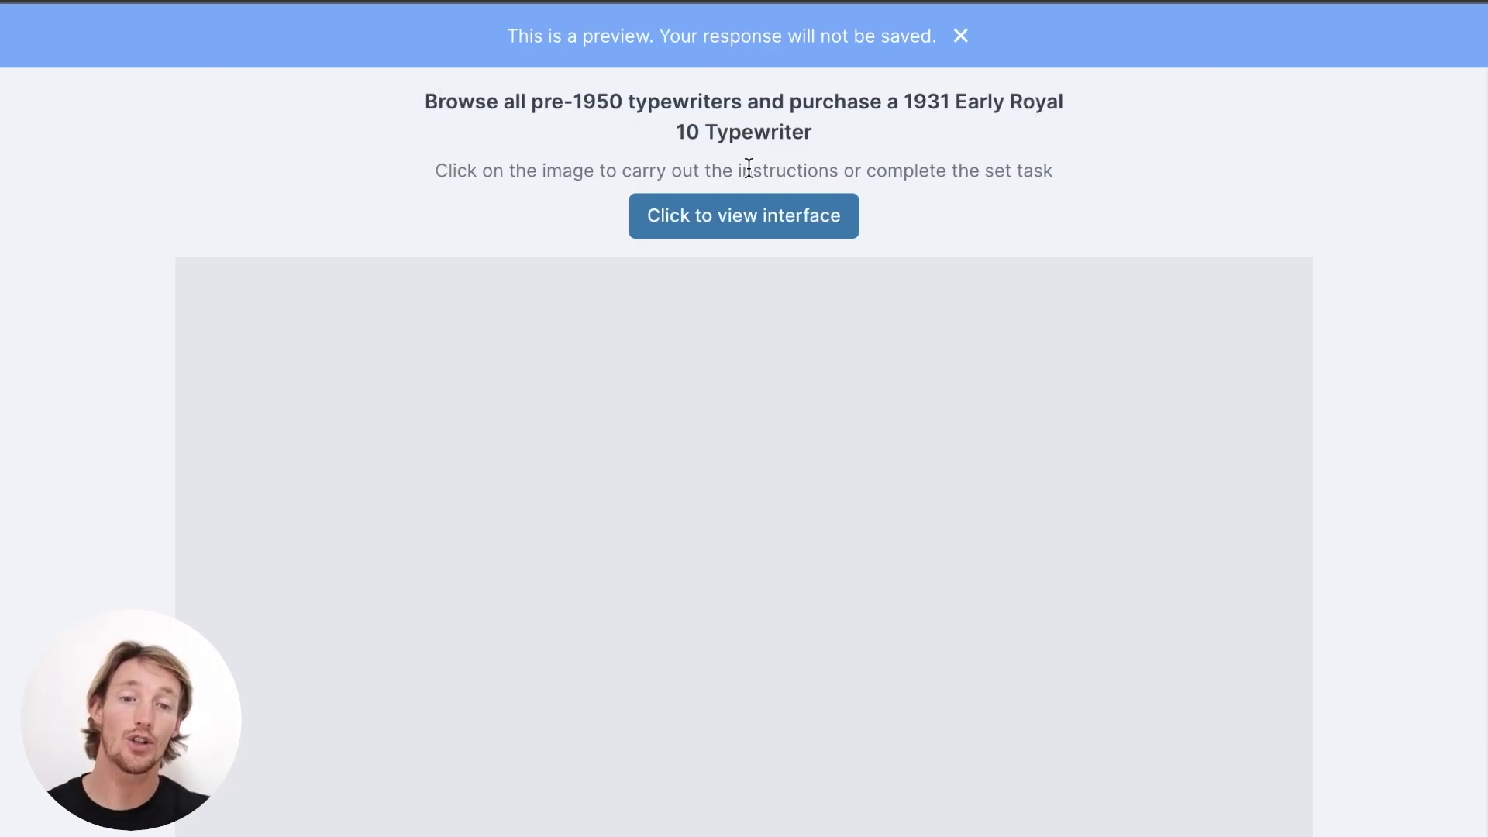
click(732, 217)
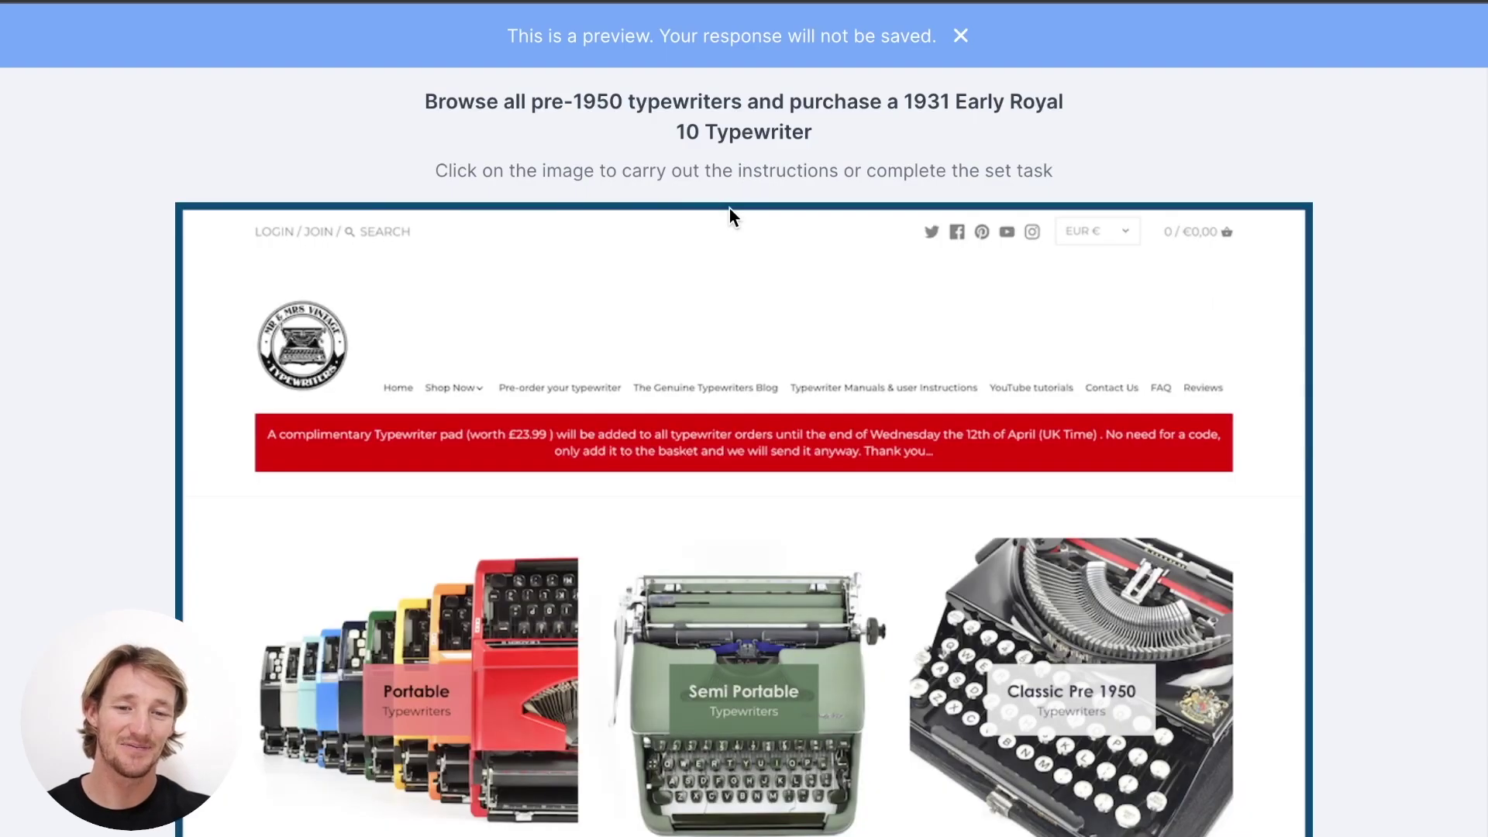
scroll(1043, 550, down, 1)
scroll(1043, 550, down, 5)
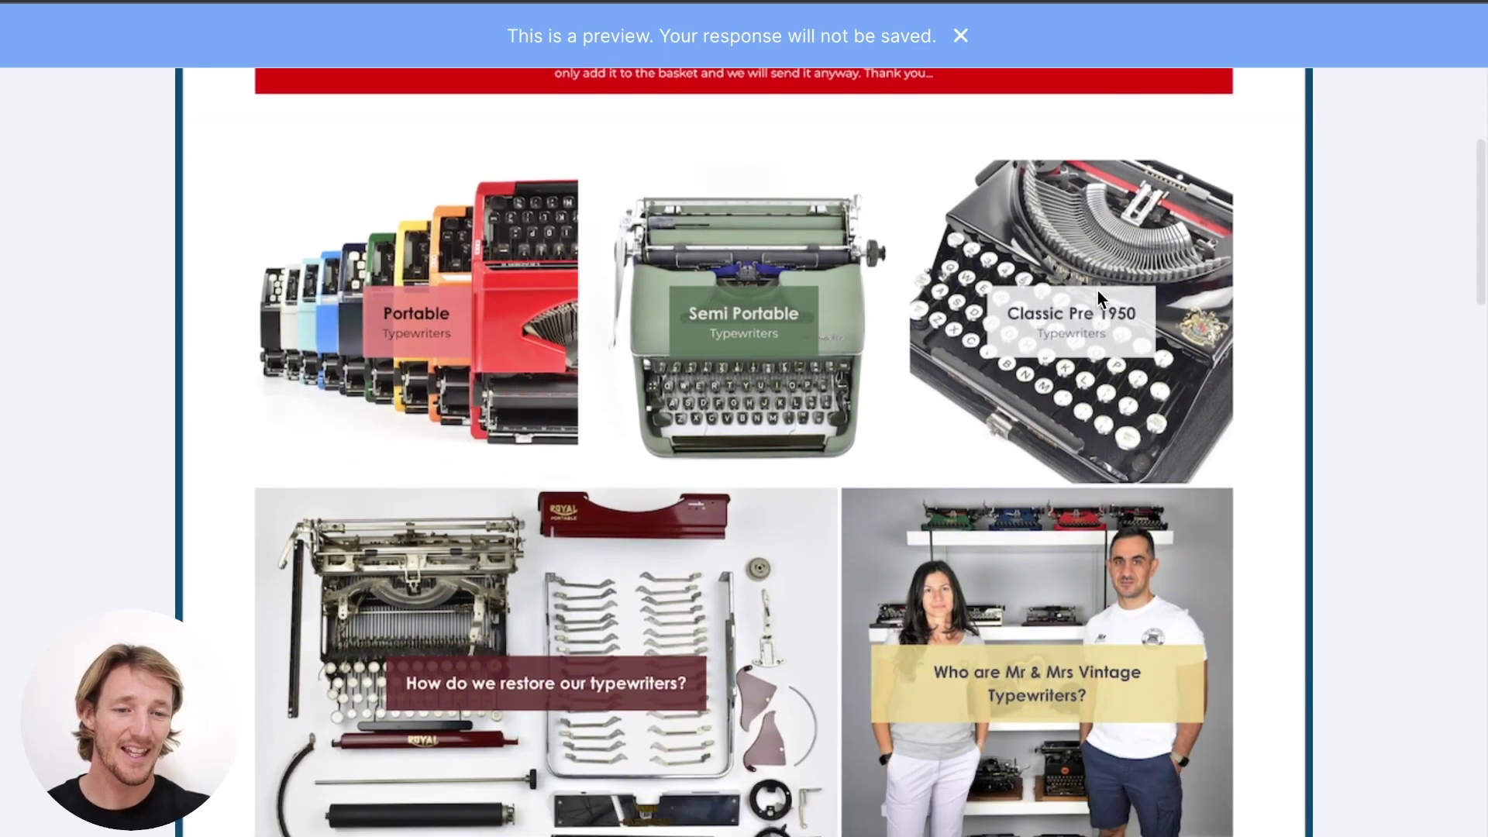
Step: In Classic Pre 1950, add the 1931 Early Royal 10 Typewriter to the cart and check out
click(1077, 318)
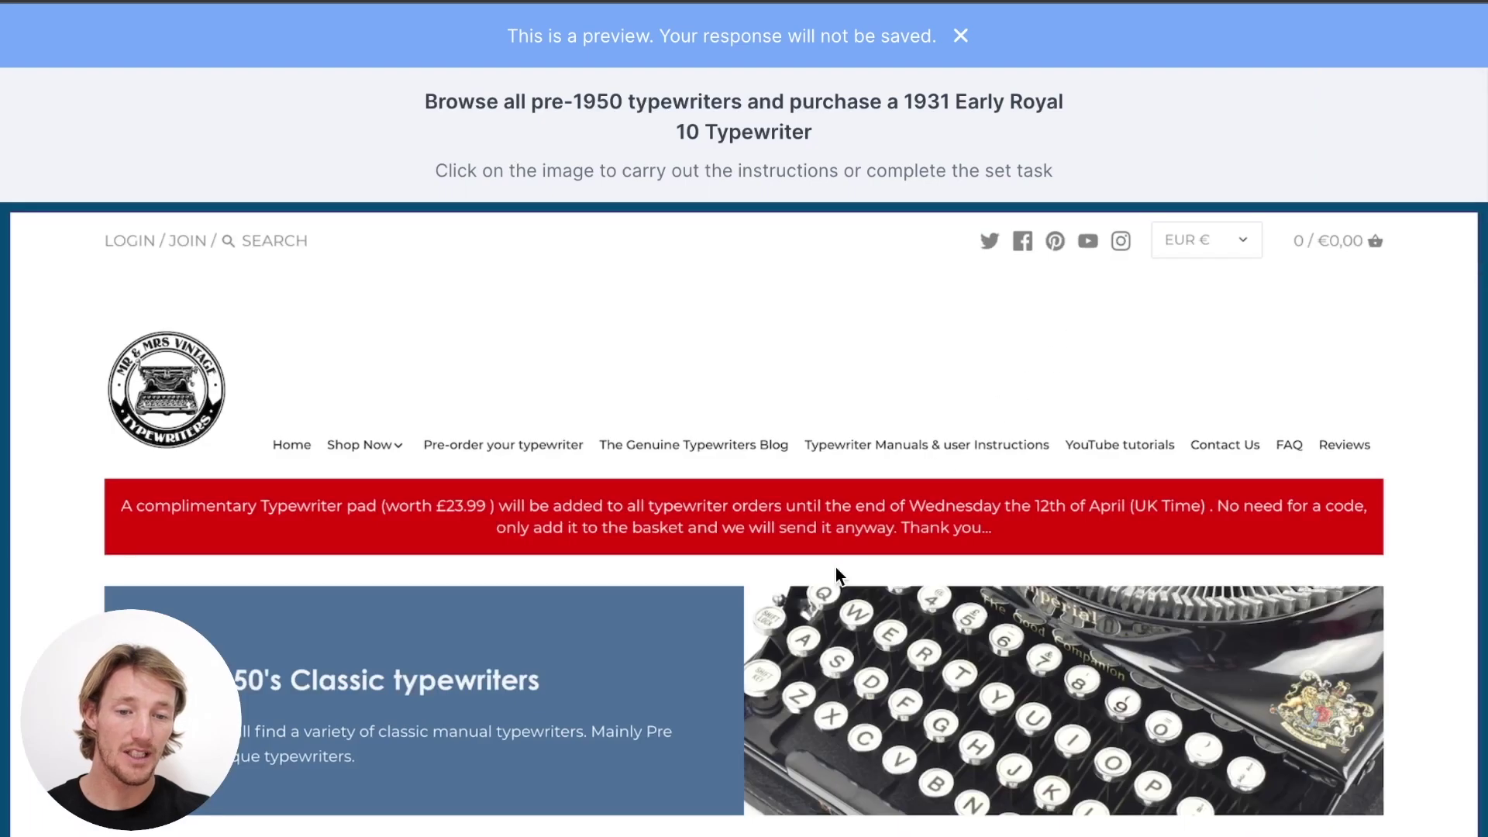
scroll(835, 567, down, 5)
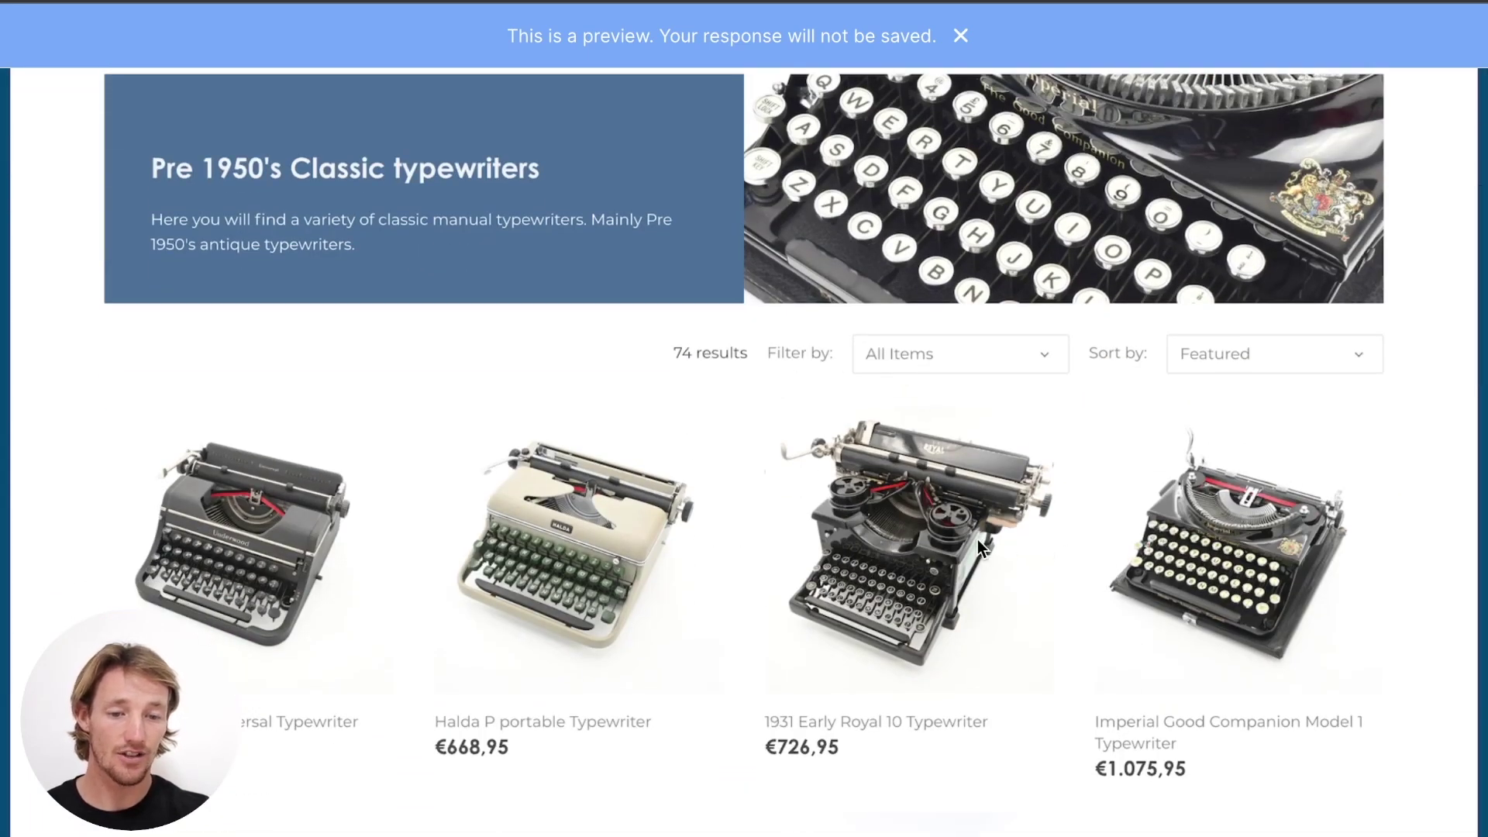
click(919, 537)
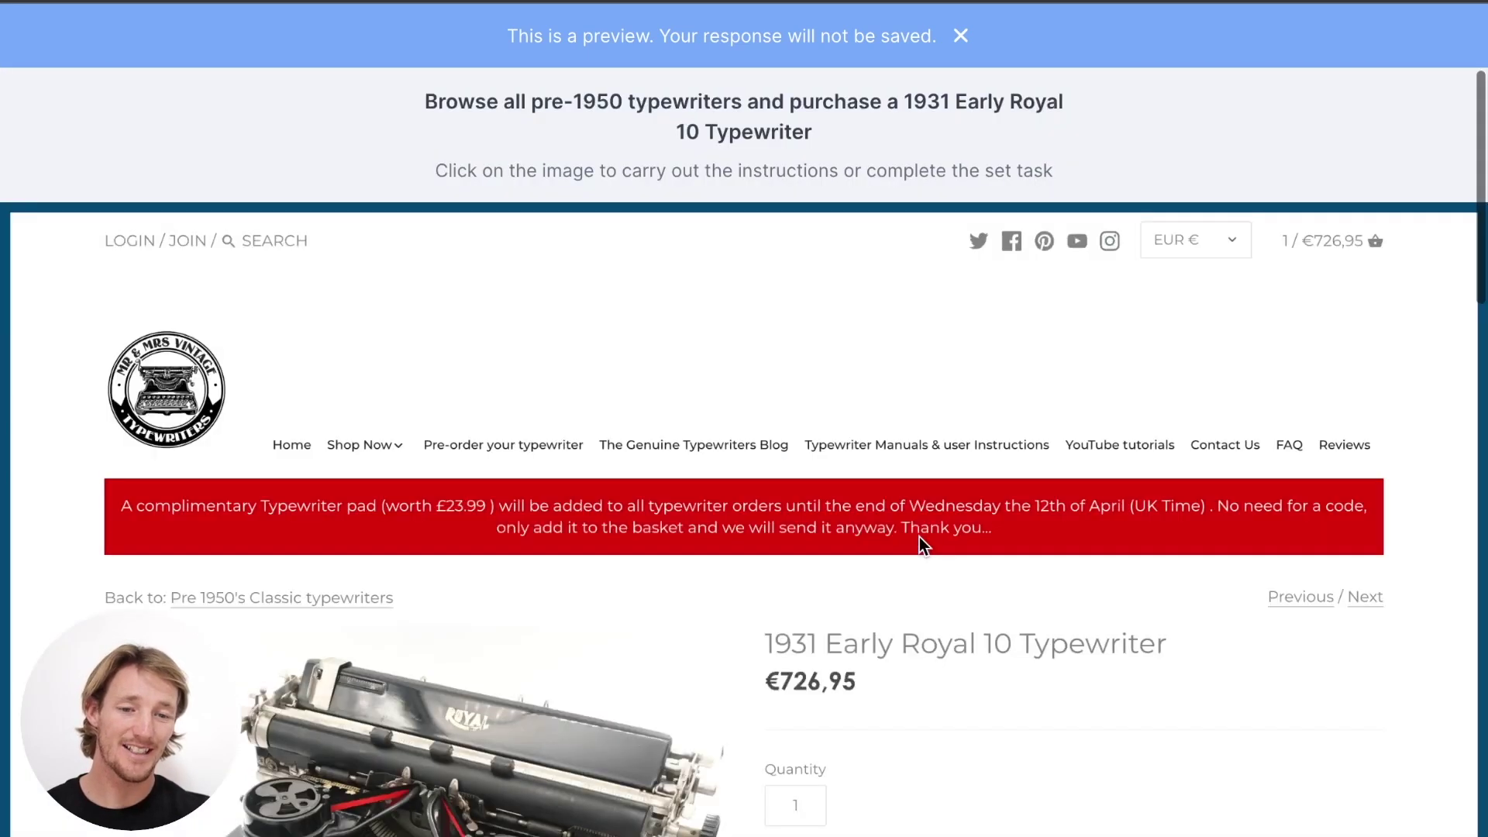
scroll(919, 662, down, 3)
click(828, 618)
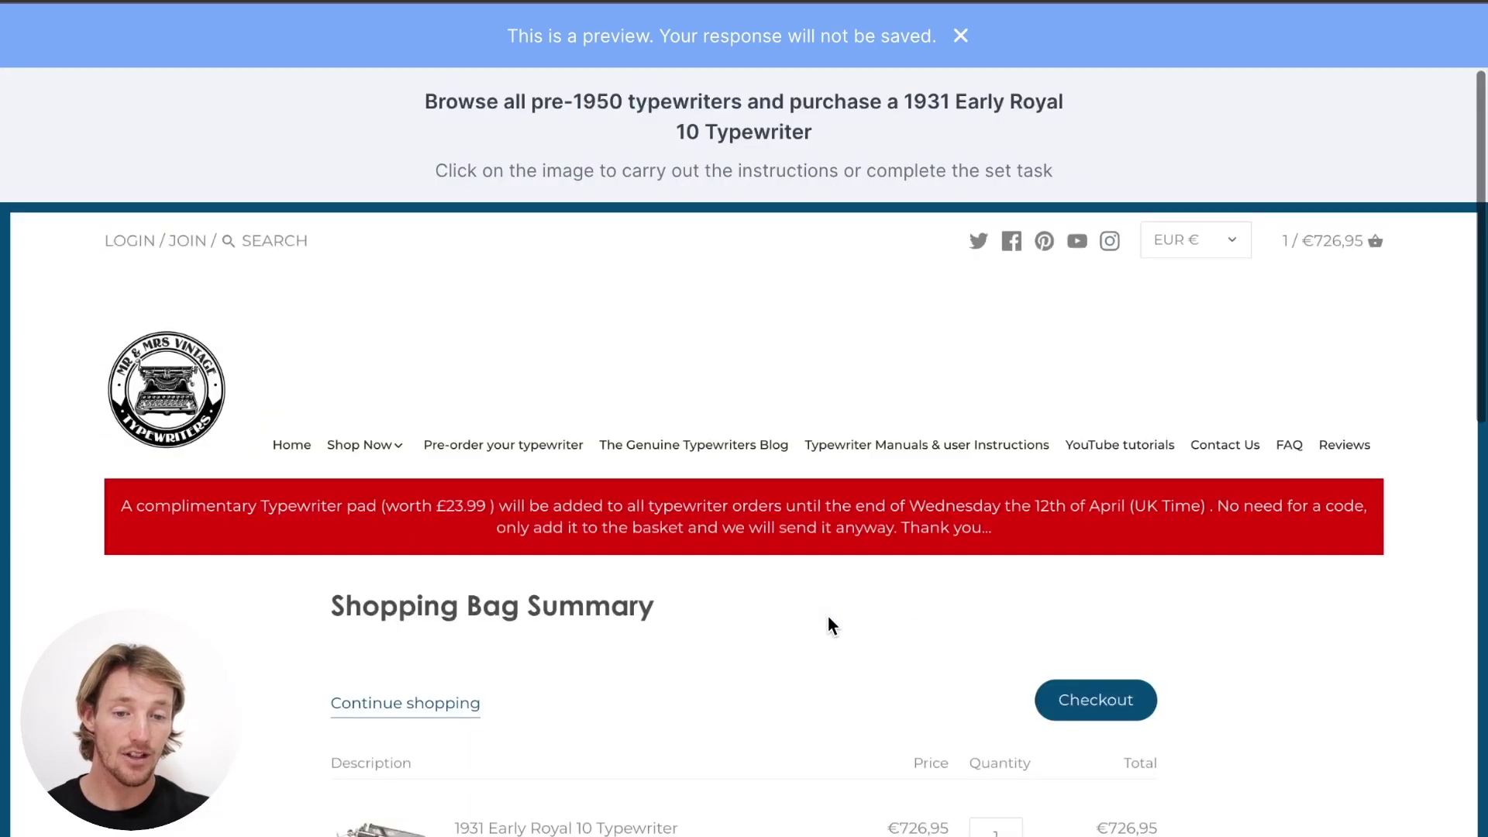
scroll(827, 615, down, 5)
click(1075, 782)
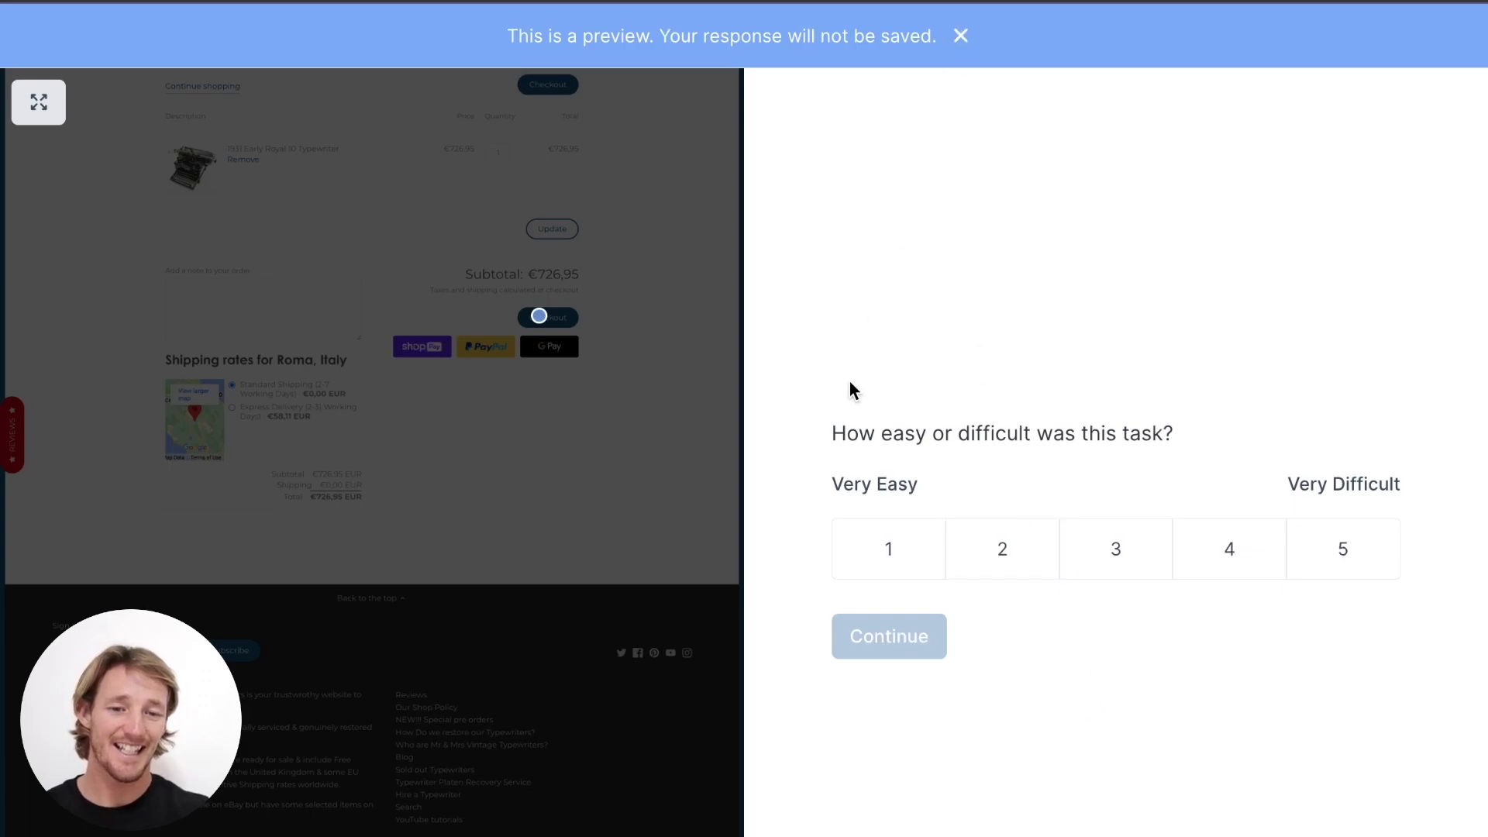
Step: Rate the task difficulty 2, then pass the feedback question to finish
click(1002, 547)
click(874, 639)
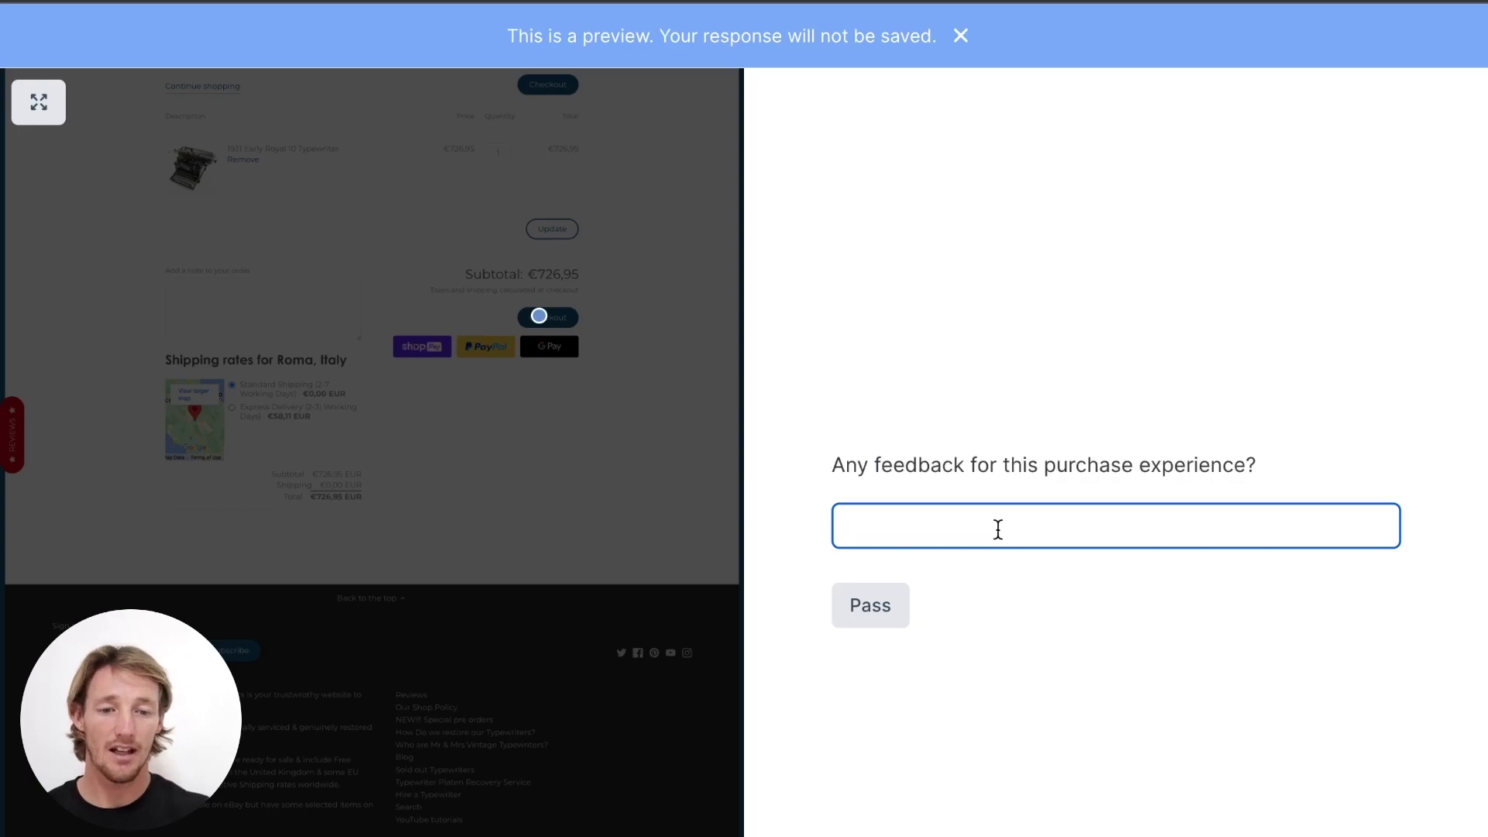
click(868, 612)
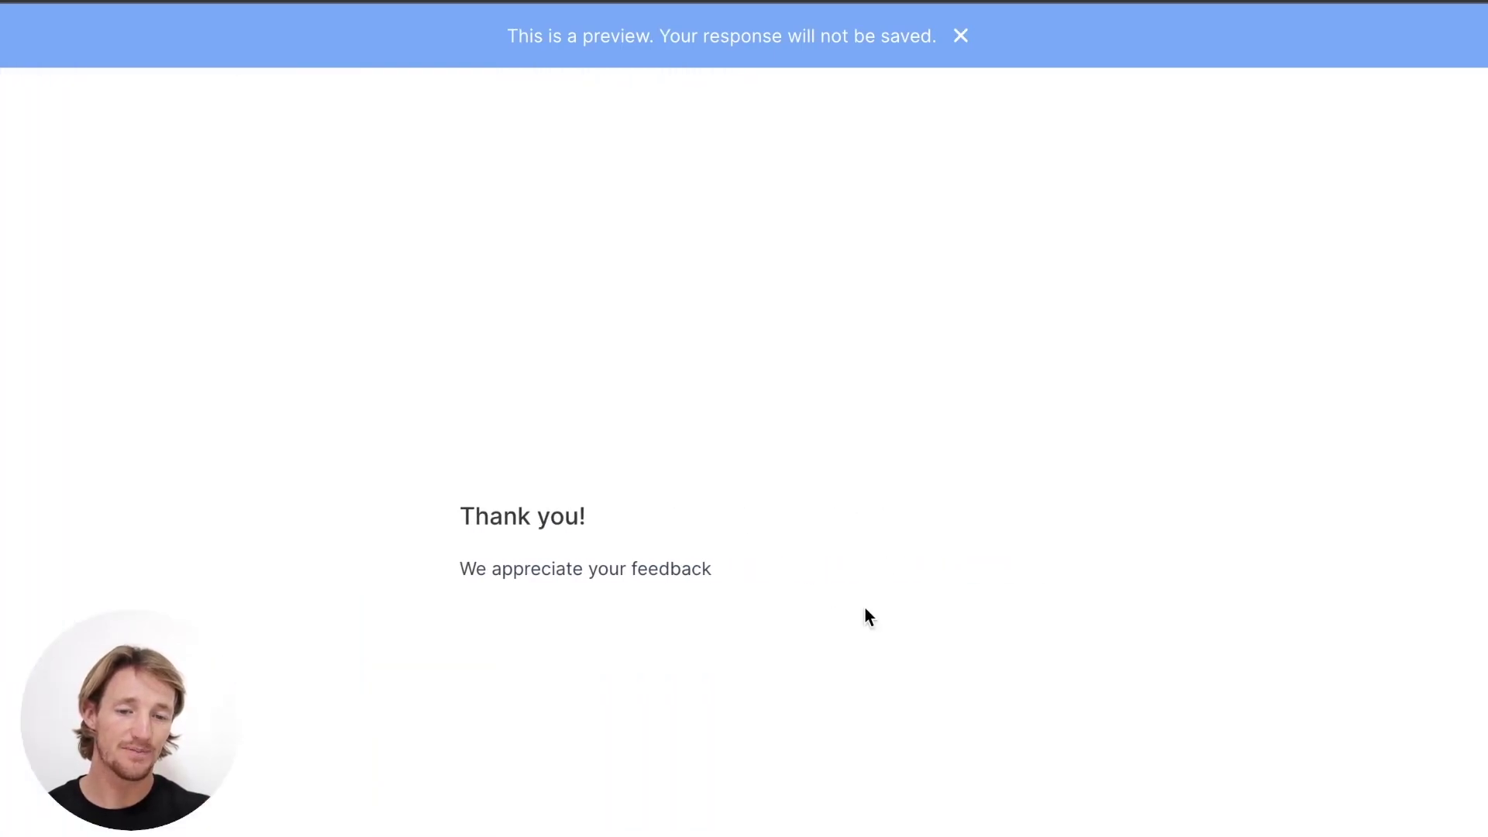